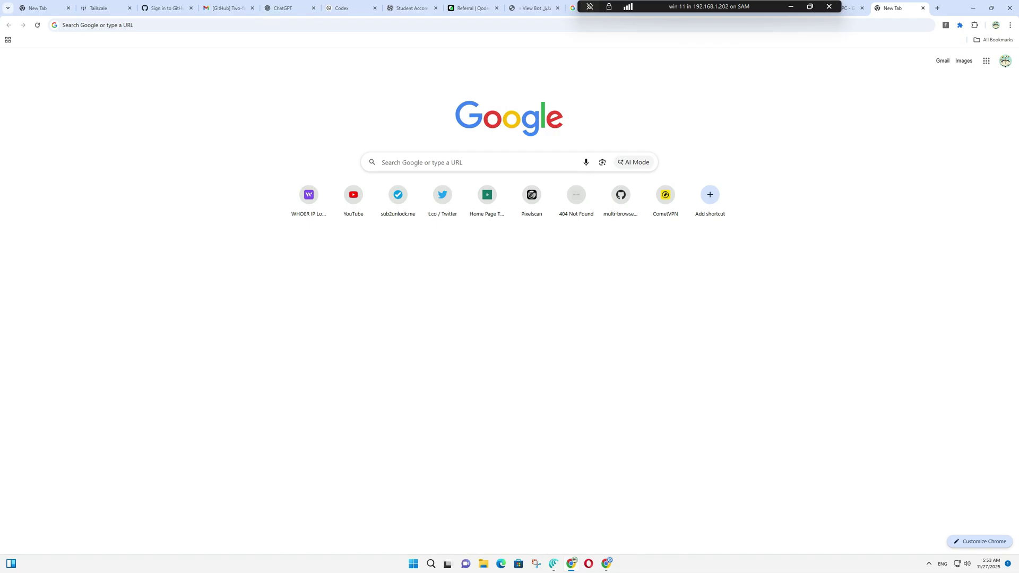
Load the pasted Web Store link for the Adobe Photoshop extension and add it to Chrome.
{"action": "key", "text": "ctrl+l"}
{"action": "type", "text": "https://chromewebstore.google.com/detail/adobe-photoshop/kjchkpkjpiloipaonppkmepcbhcncedo?linkId=19220927&pli=1"}
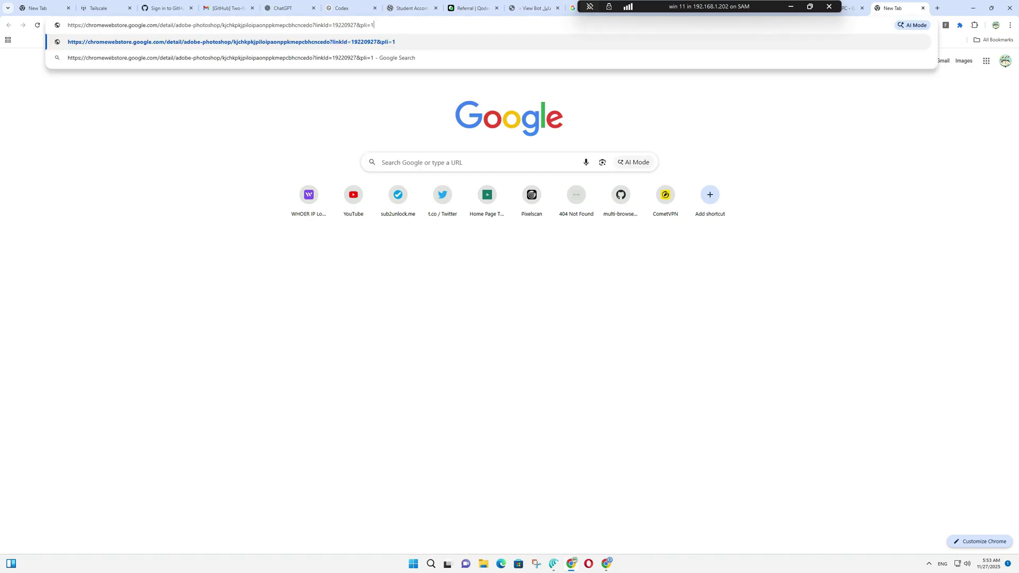
{"action": "key", "text": "Return"}
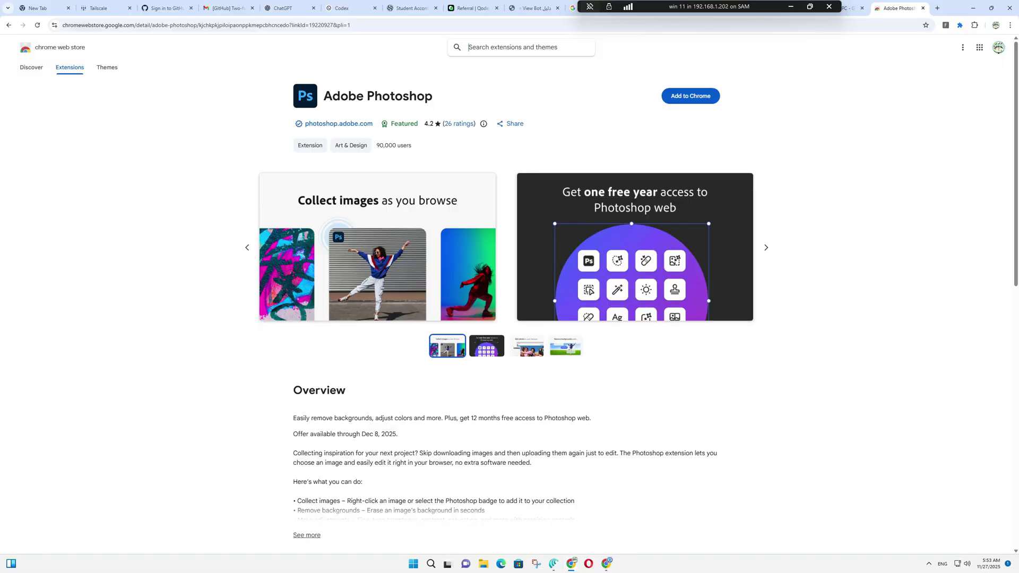
{"action": "left_click", "coordinate": [690, 95]}
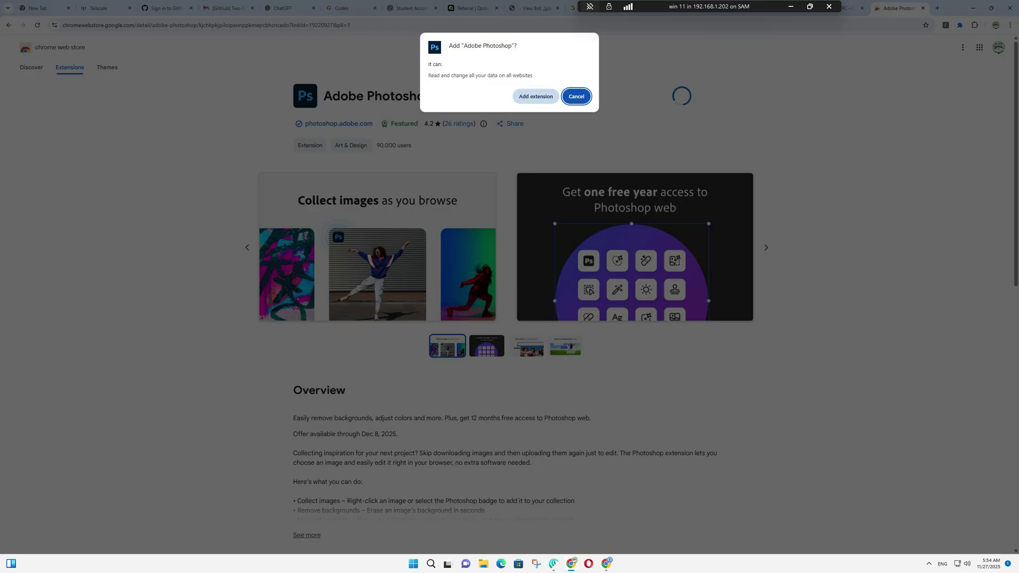
{"action": "key", "text": "Escape"}
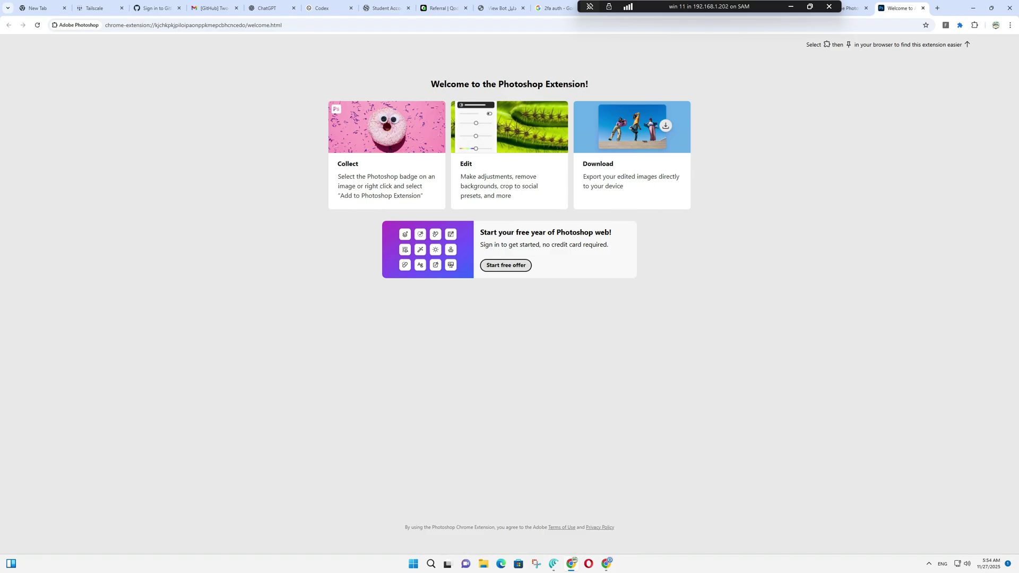
Accept the one-free-year Photoshop web offer from the extension's welcome page.
{"action": "left_click", "coordinate": [506, 265]}
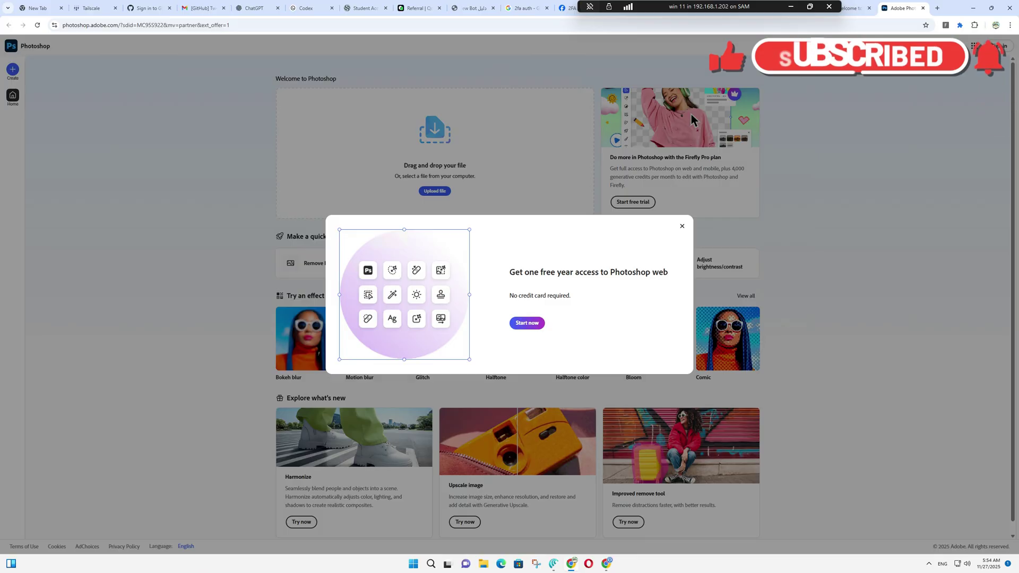
{"action": "left_click", "coordinate": [526, 323]}
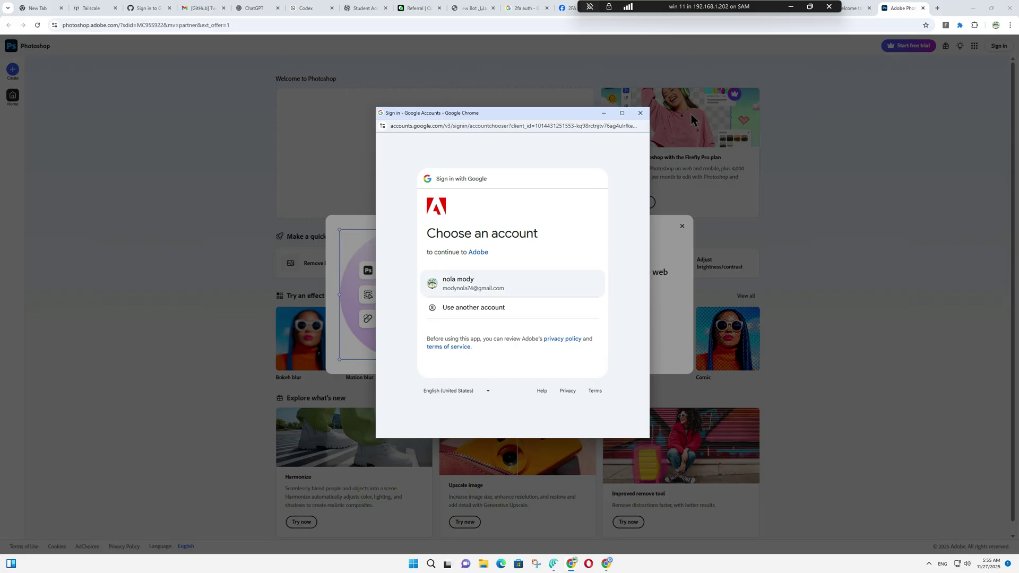
{"action": "key", "text": "Return"}
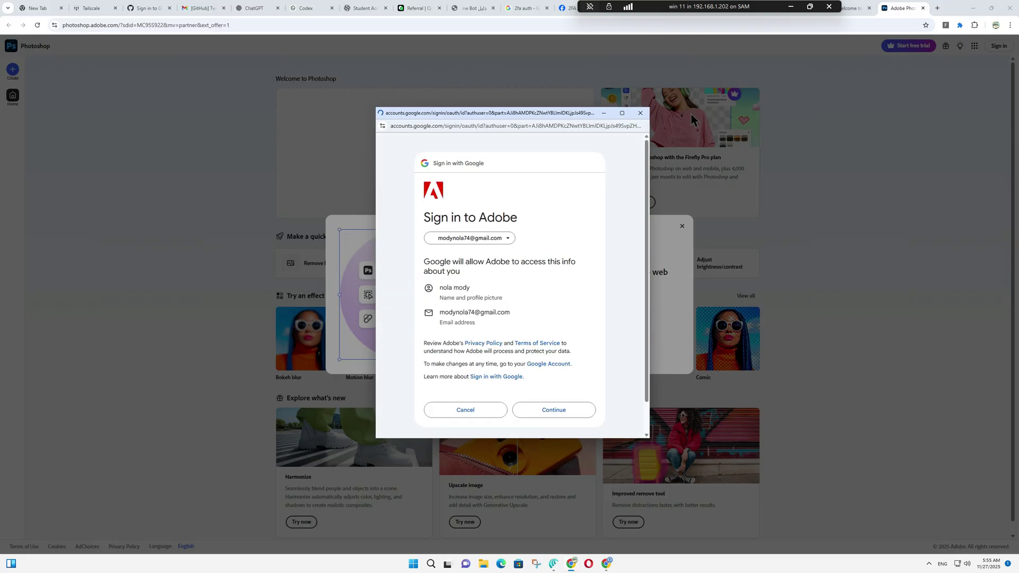
{"action": "key", "text": "Return"}
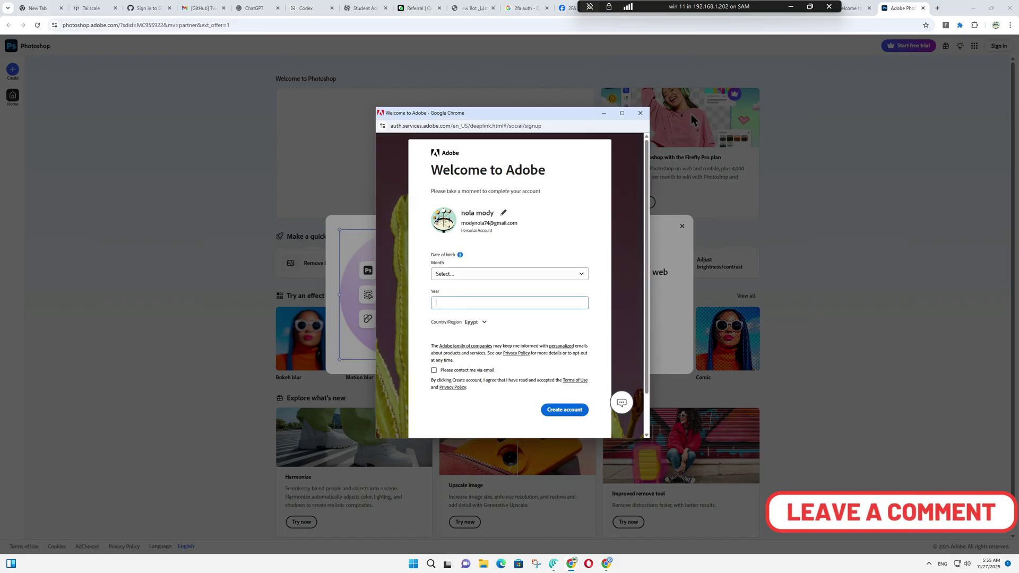
{"action": "left_click", "coordinate": [508, 274]}
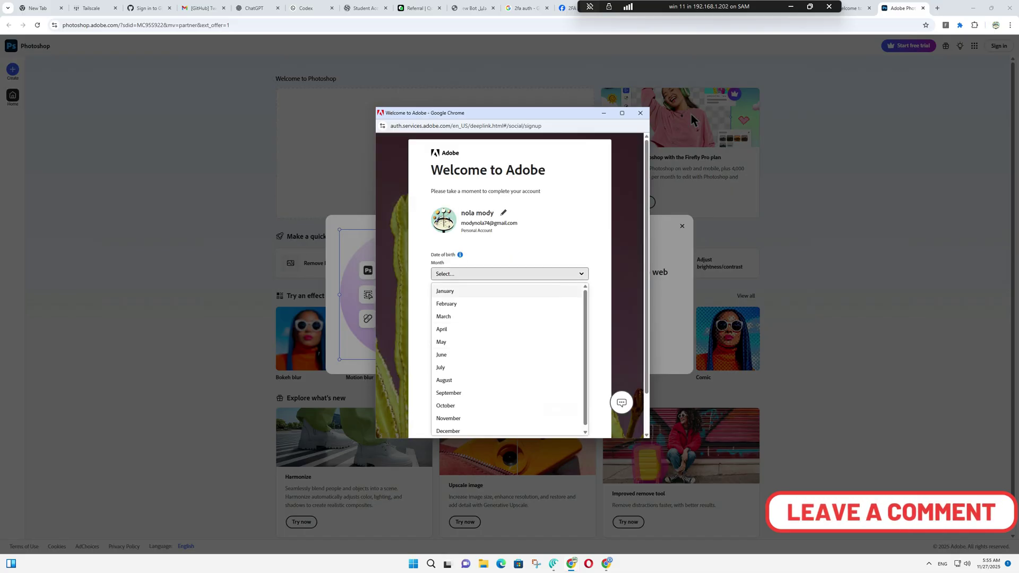
{"action": "left_click", "coordinate": [477, 316]}
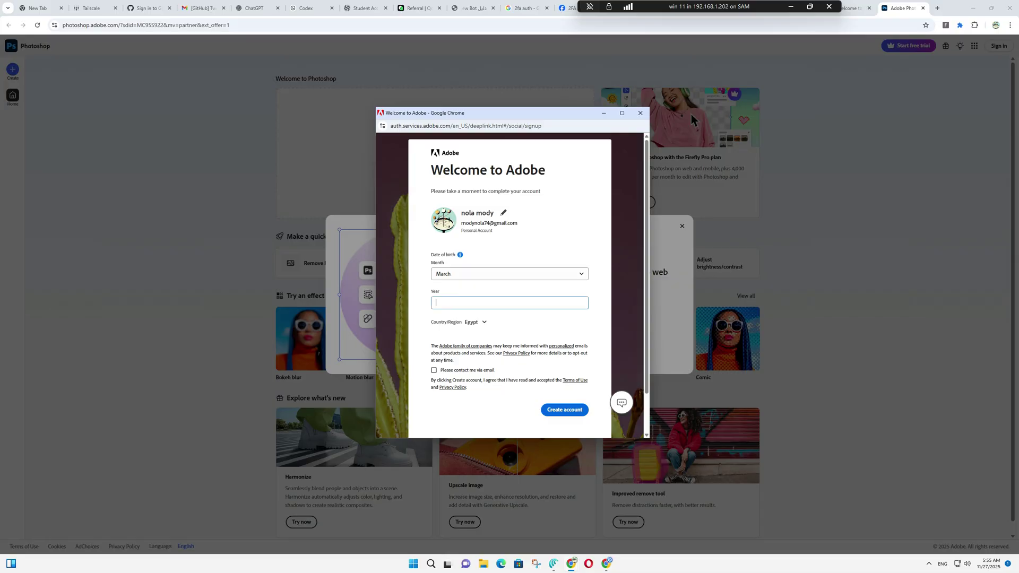
{"action": "type", "text": "2001"}
{"action": "key", "text": "Tab"}
{"action": "key", "text": "Tab"}
{"action": "key", "text": "Return"}
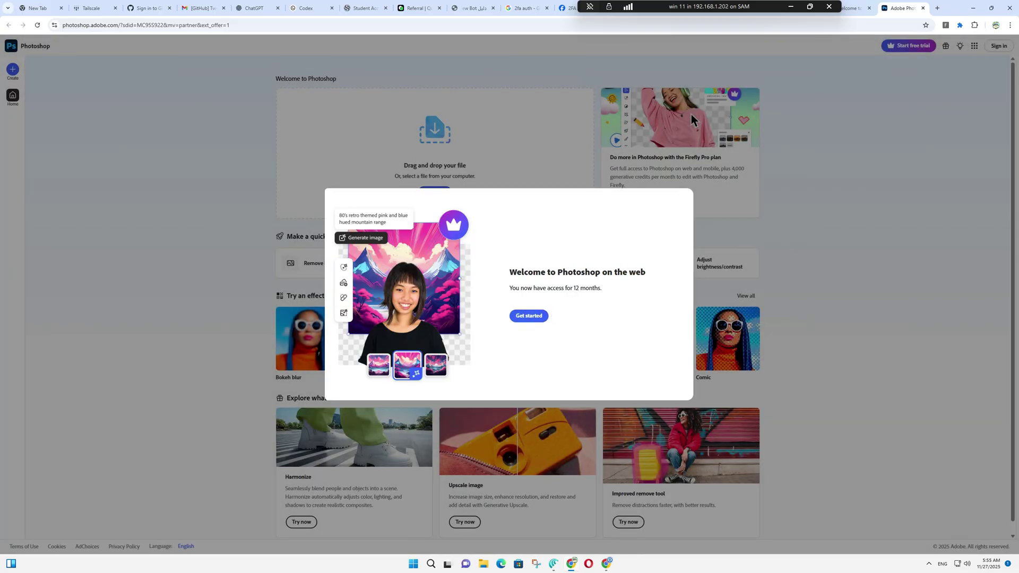
Skip the intro tour and notification request, then review the account's 10/10 Generative AI credits.
{"action": "left_click", "coordinate": [528, 315]}
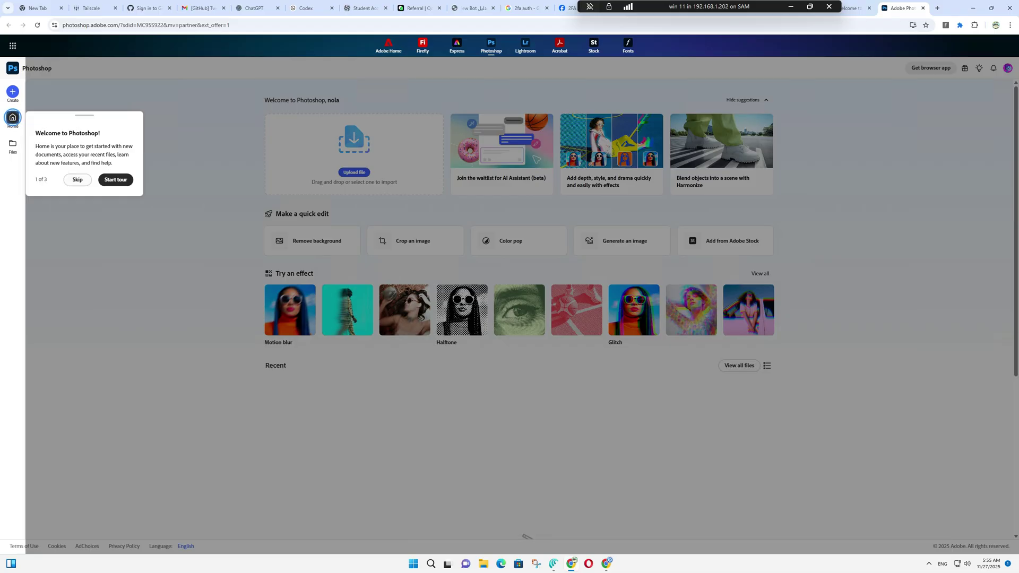
{"action": "left_click", "coordinate": [77, 180]}
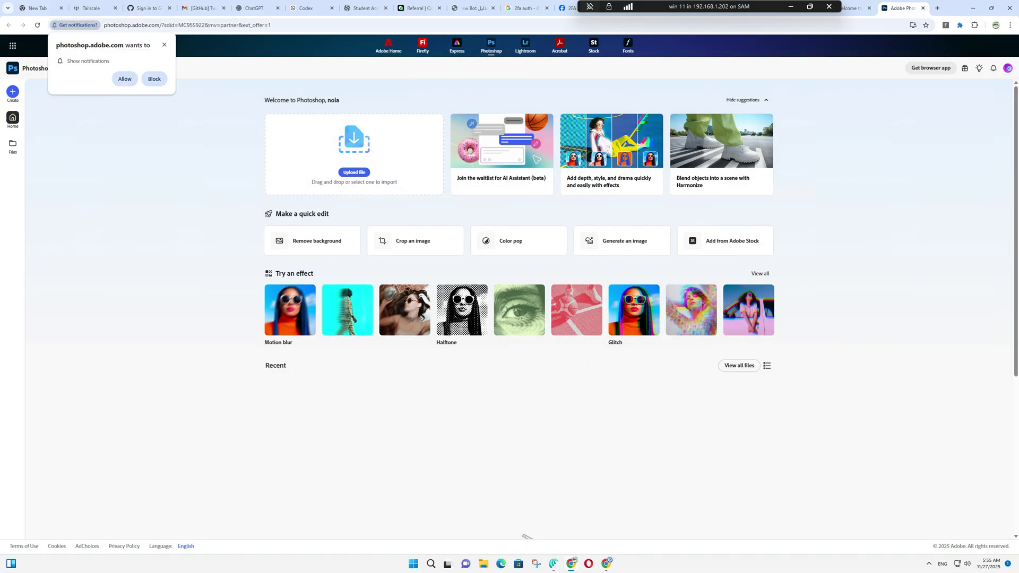
{"action": "left_click", "coordinate": [164, 45]}
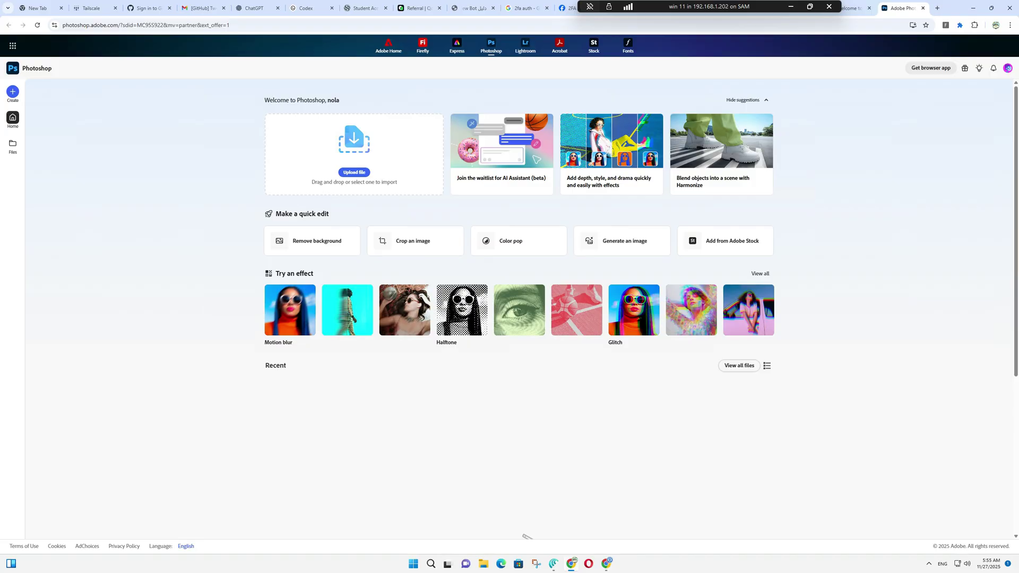
{"action": "left_click", "coordinate": [1007, 68]}
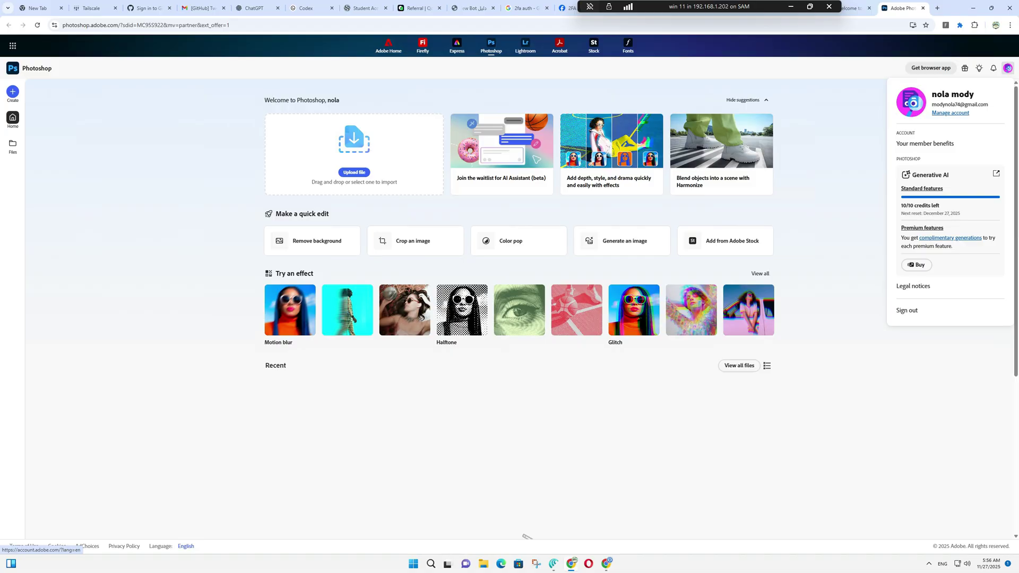
{"action": "key", "text": "Escape"}
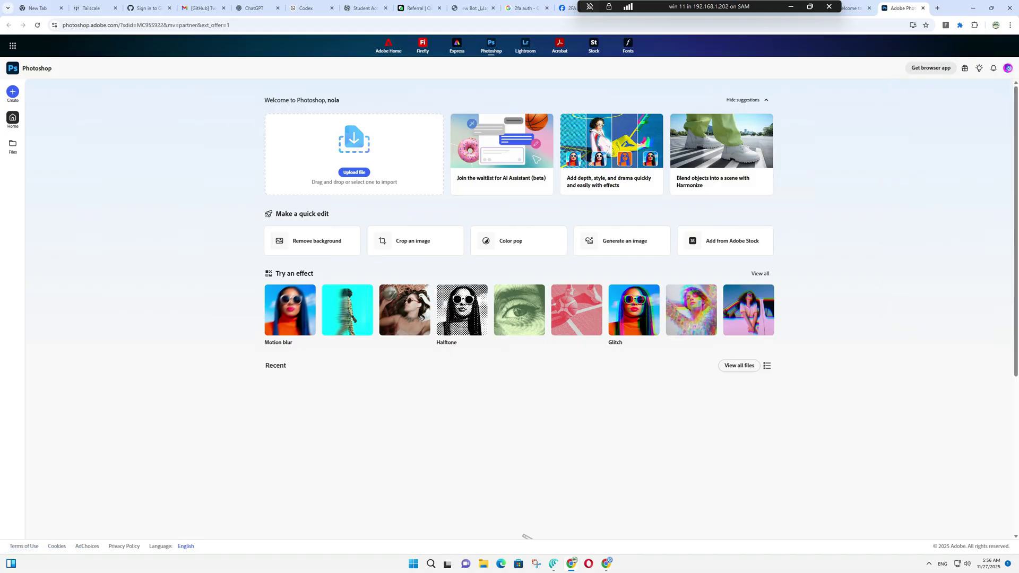
Create a blank custom document with the Social preset YouTube thumbnail size, 1280 × 720.
{"action": "left_click", "coordinate": [13, 91]}
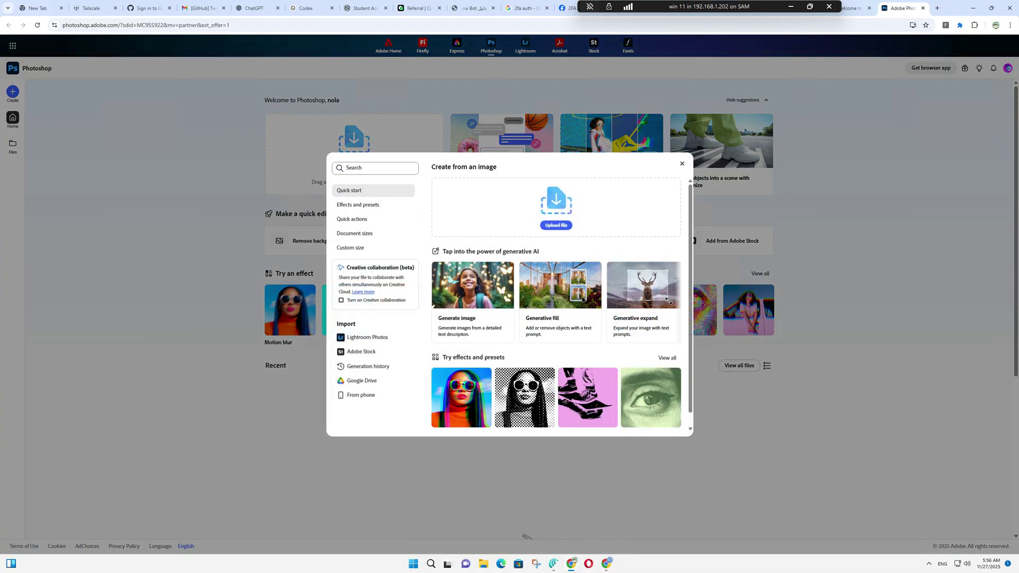
{"action": "scroll", "coordinate": [563, 286], "scroll_direction": "down", "scroll_amount": 1}
{"action": "scroll", "coordinate": [582, 297], "scroll_direction": "up", "scroll_amount": 1}
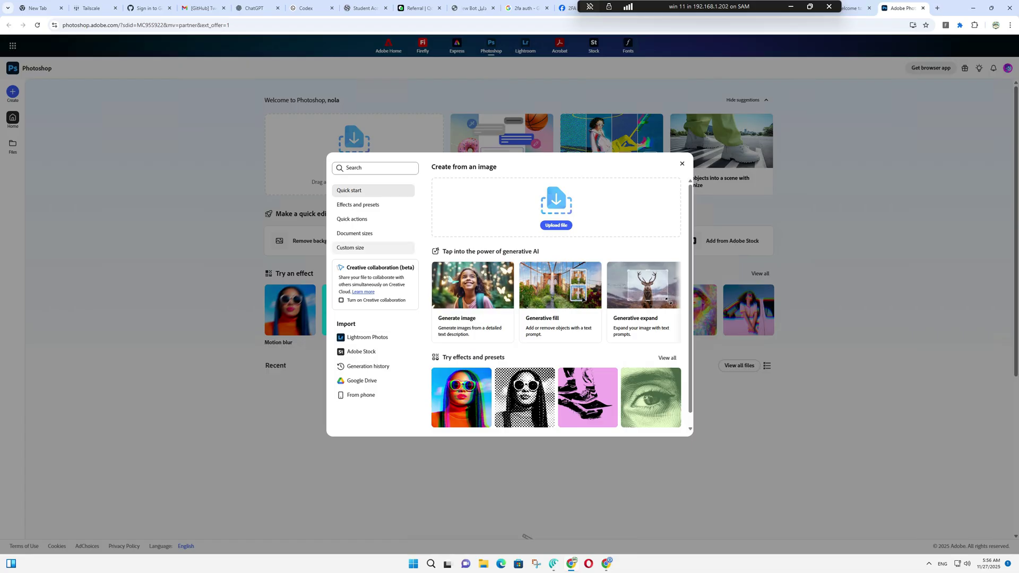
{"action": "left_click", "coordinate": [351, 247]}
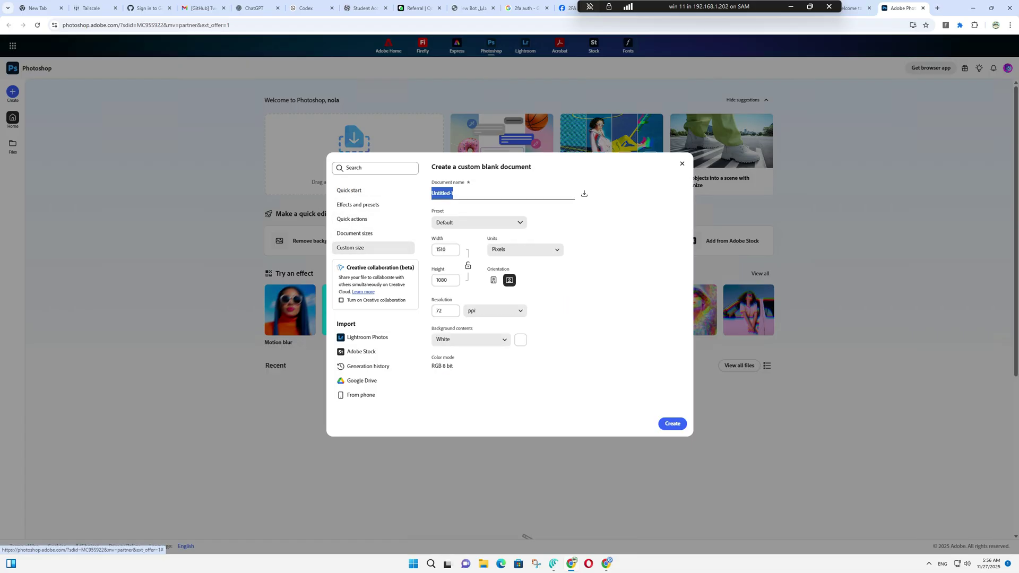
{"action": "left_click", "coordinate": [478, 222]}
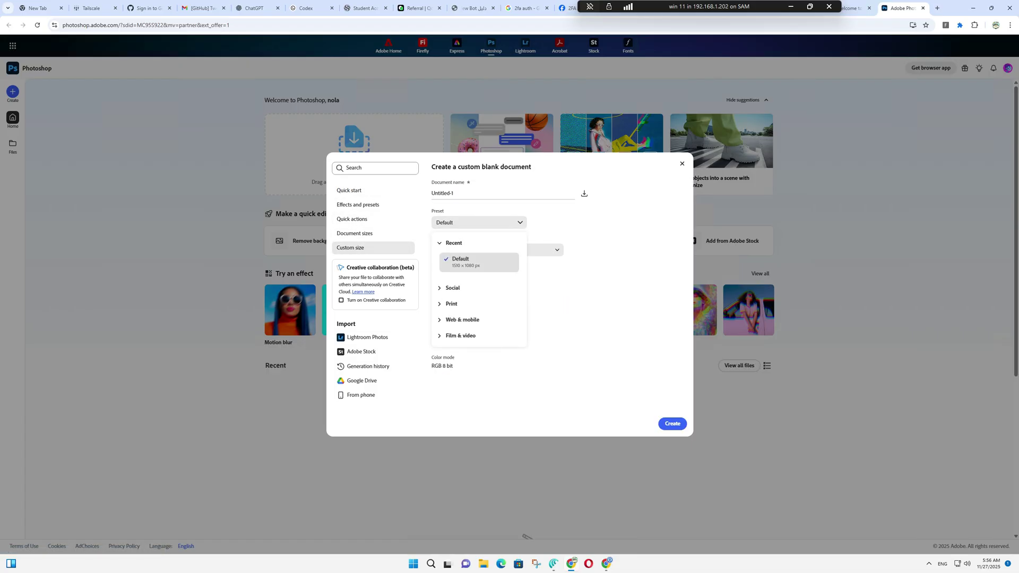
{"action": "left_click", "coordinate": [453, 287]}
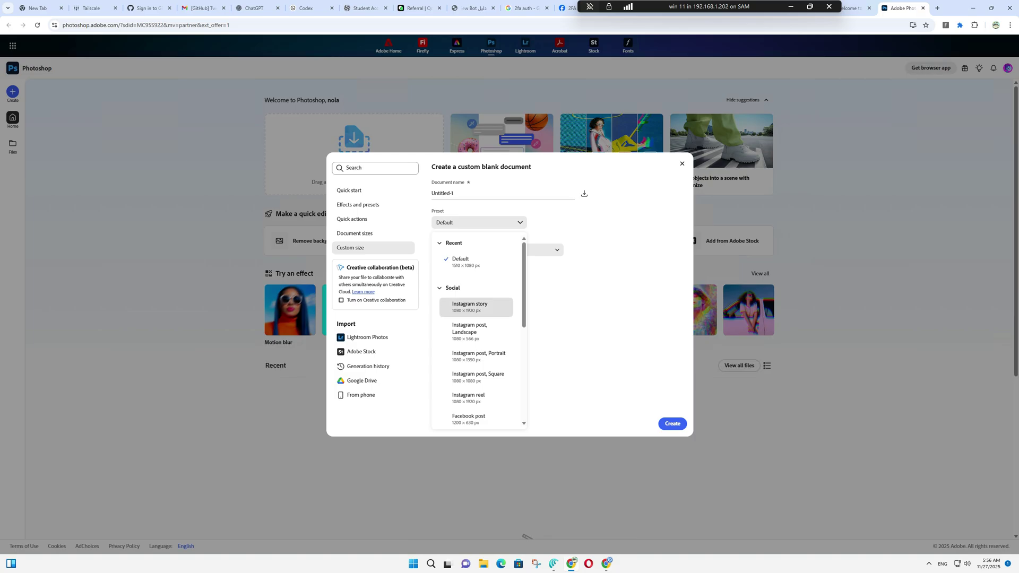
{"action": "scroll", "coordinate": [476, 262], "scroll_direction": "down", "scroll_amount": 2}
{"action": "scroll", "coordinate": [476, 262], "scroll_direction": "down", "scroll_amount": 2}
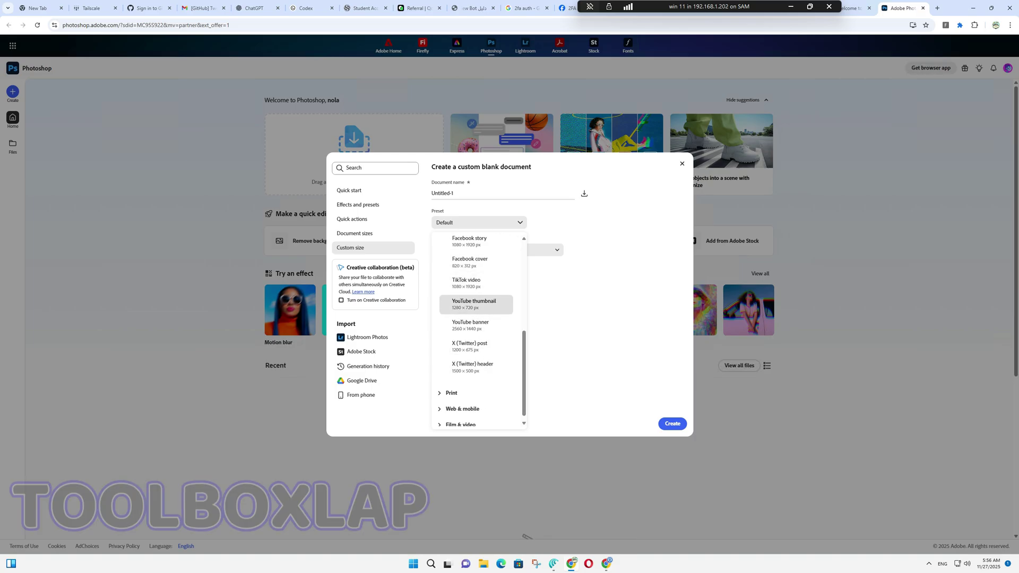
{"action": "left_click", "coordinate": [474, 303]}
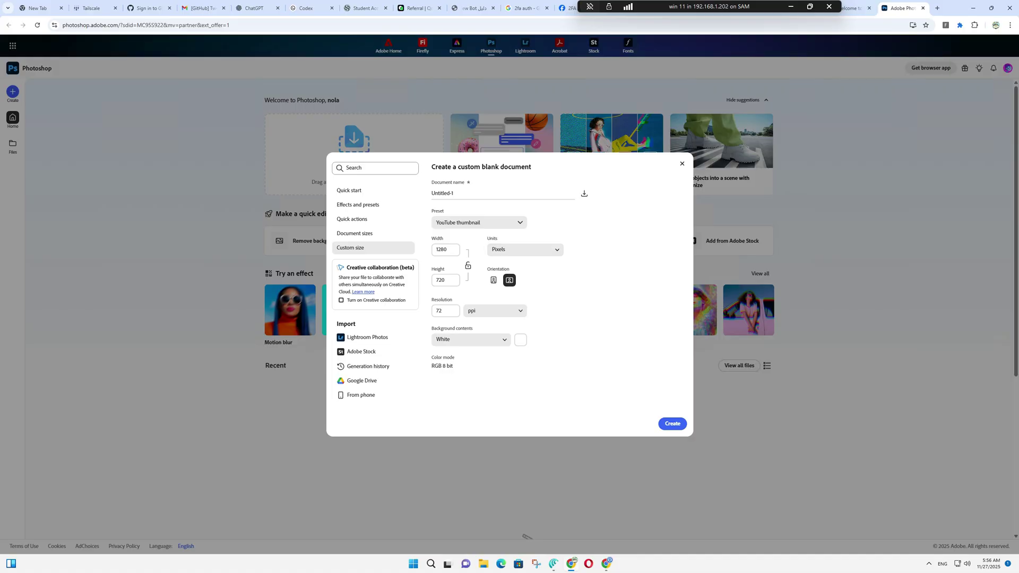
{"action": "left_click", "coordinate": [673, 423]}
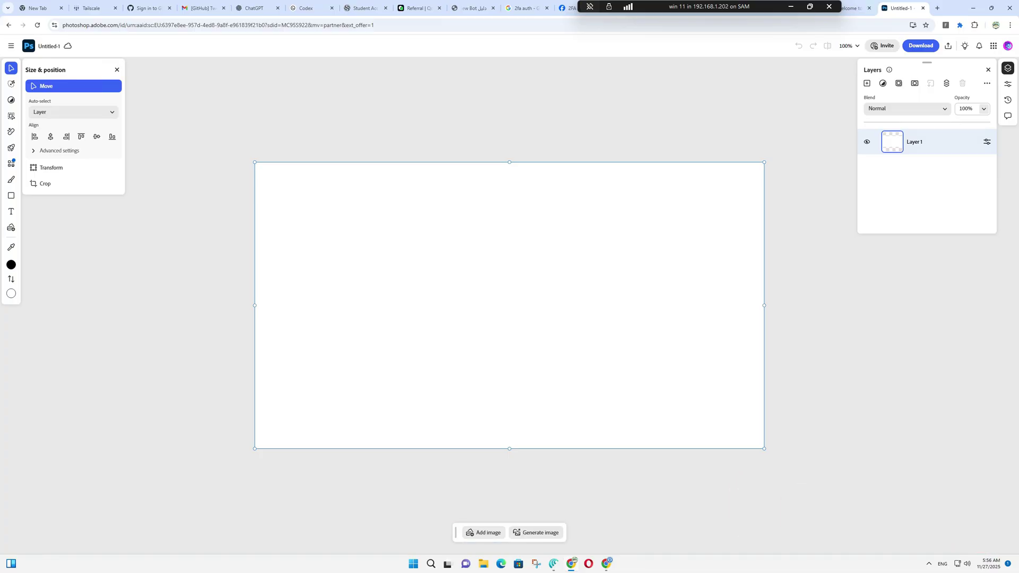
Browse the library of images available to add to the document.
{"action": "left_click", "coordinate": [483, 532]}
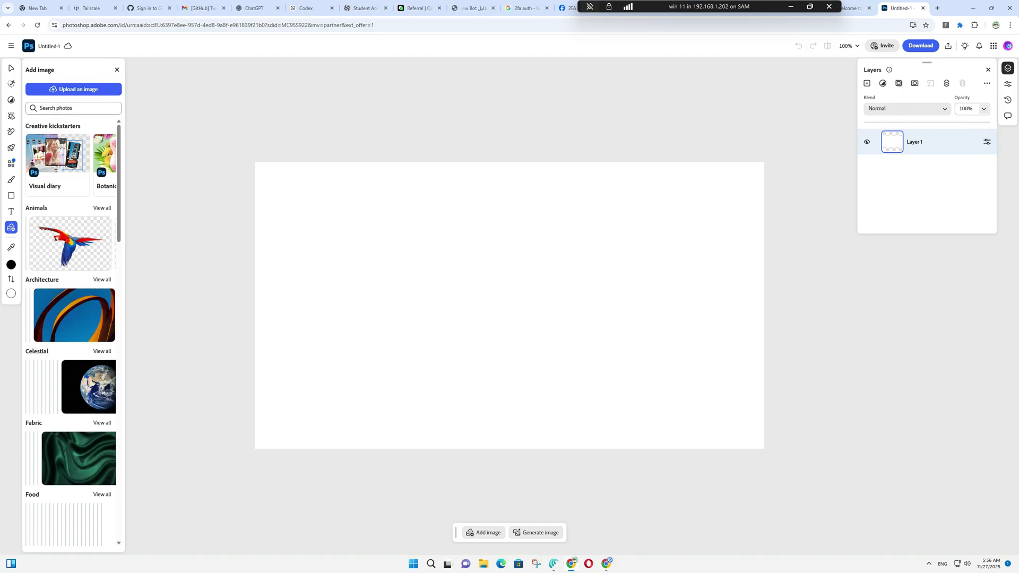
{"action": "scroll", "coordinate": [74, 329], "scroll_direction": "down", "scroll_amount": 3}
{"action": "scroll", "coordinate": [74, 329], "scroll_direction": "down", "scroll_amount": 5}
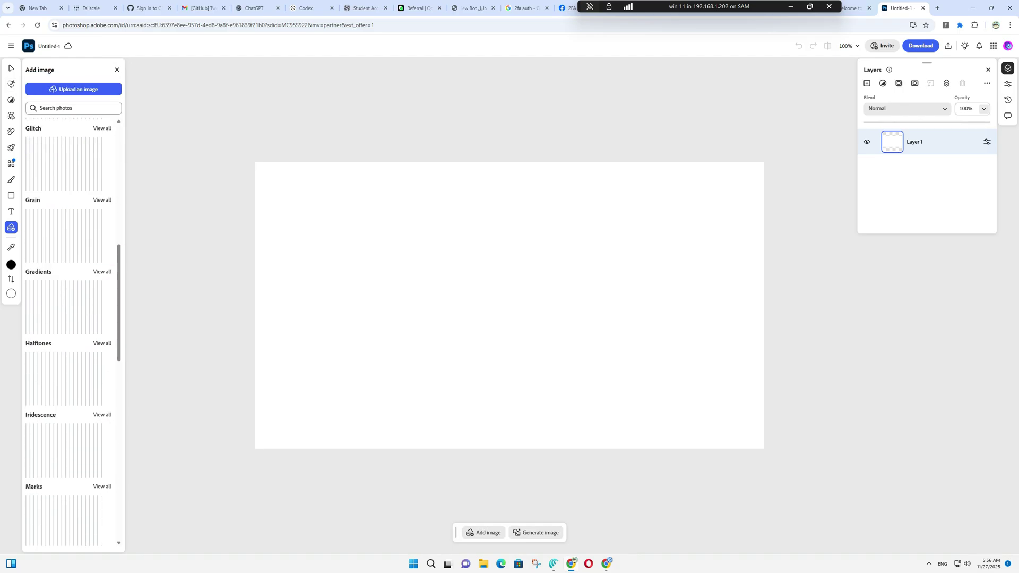
{"action": "scroll", "coordinate": [73, 329], "scroll_direction": "up", "scroll_amount": 4}
{"action": "scroll", "coordinate": [73, 329], "scroll_direction": "up", "scroll_amount": 5}
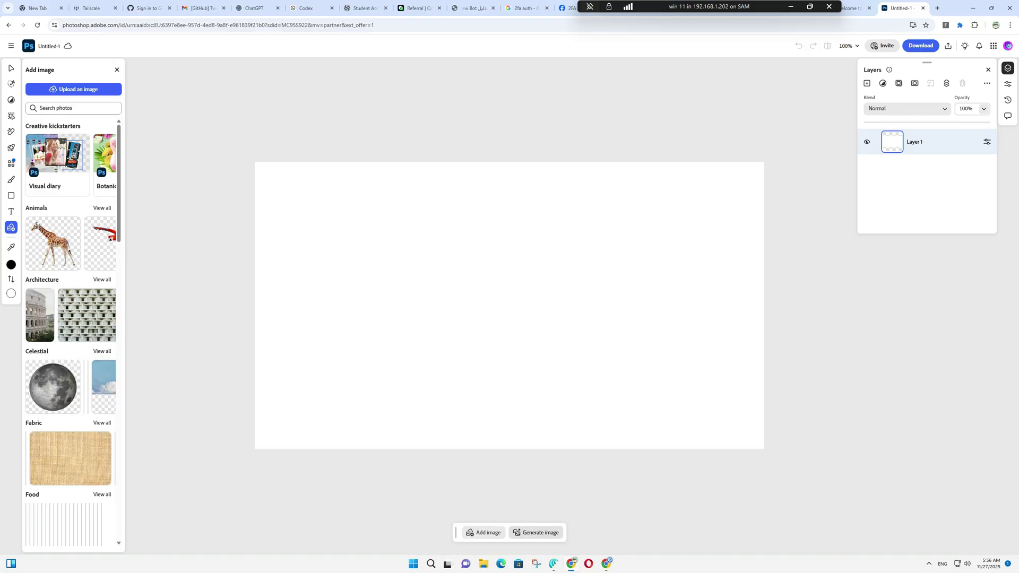
Fill the Generate image prompt with the transparent, flower-filled unicorn inspiration example.
{"action": "left_click", "coordinate": [535, 532]}
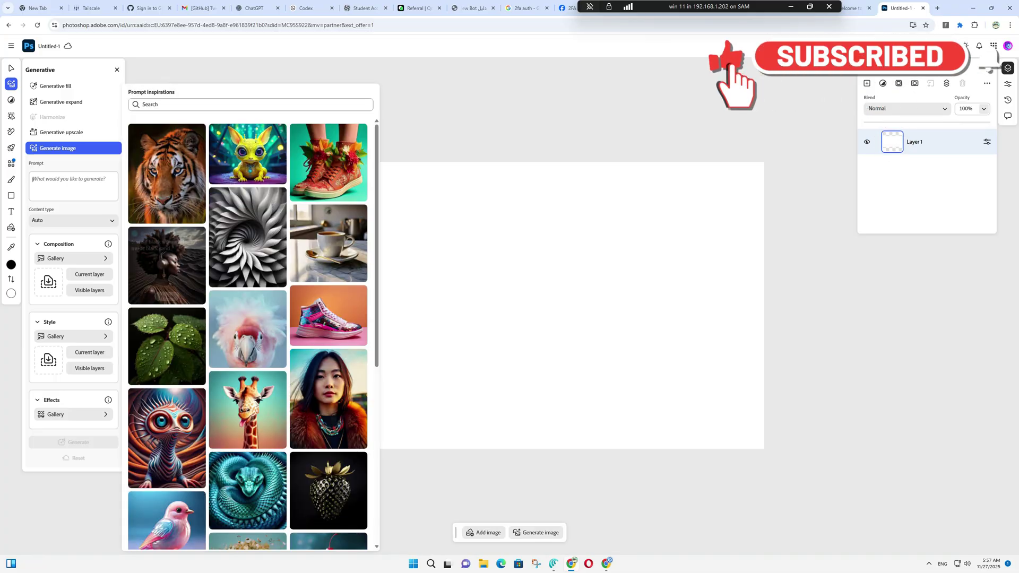
{"action": "scroll", "coordinate": [248, 329], "scroll_direction": "down", "scroll_amount": 5}
{"action": "scroll", "coordinate": [248, 329], "scroll_direction": "down", "scroll_amount": 3}
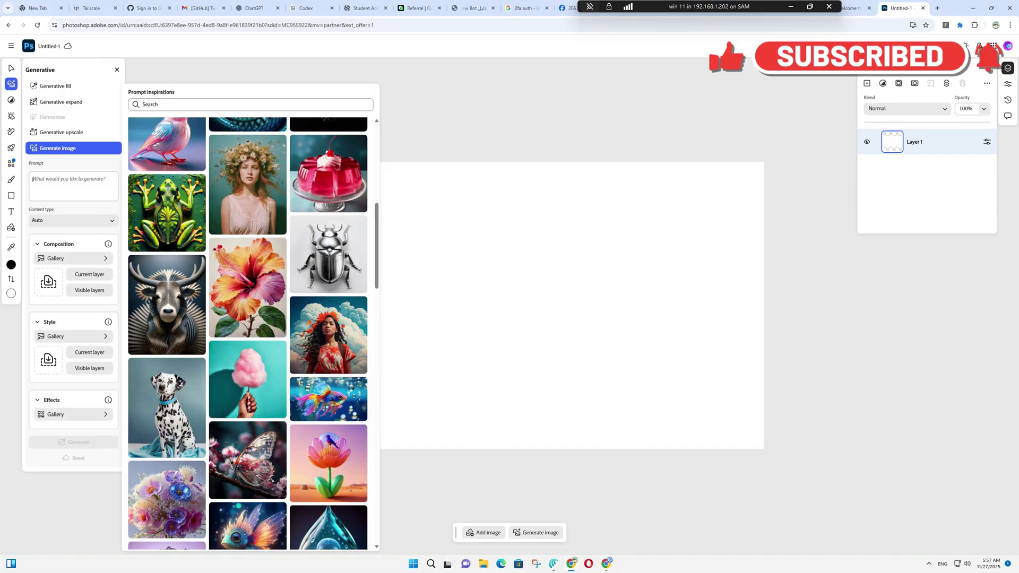
{"action": "scroll", "coordinate": [248, 372], "scroll_direction": "down", "scroll_amount": 3}
{"action": "scroll", "coordinate": [248, 372], "scroll_direction": "down", "scroll_amount": 2}
{"action": "scroll", "coordinate": [248, 371], "scroll_direction": "down", "scroll_amount": 5}
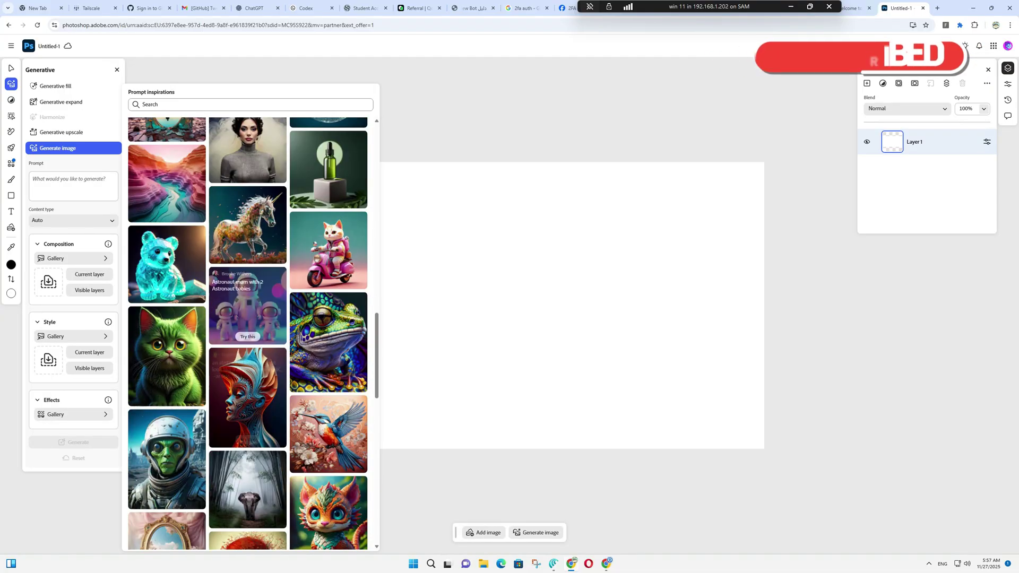
{"action": "scroll", "coordinate": [247, 371], "scroll_direction": "up", "scroll_amount": 4}
{"action": "scroll", "coordinate": [247, 403], "scroll_direction": "down", "scroll_amount": 2}
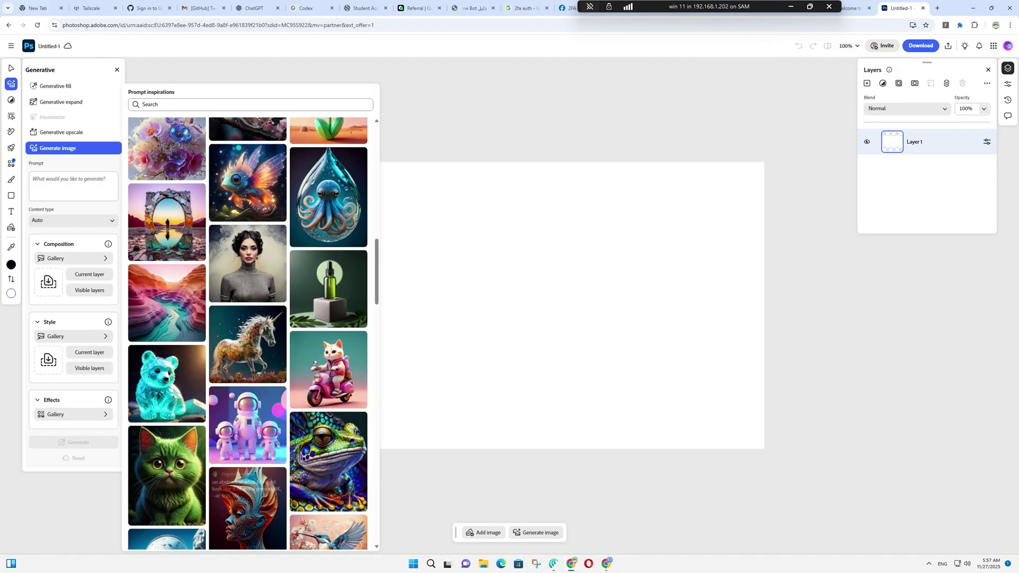
{"action": "mouse_move", "coordinate": [247, 345]}
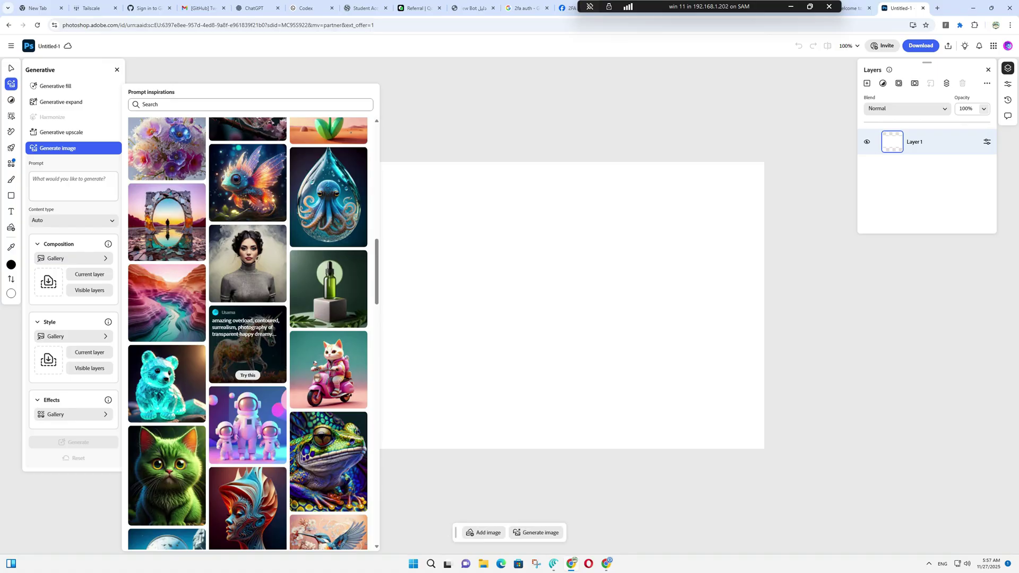
{"action": "left_click", "coordinate": [247, 375]}
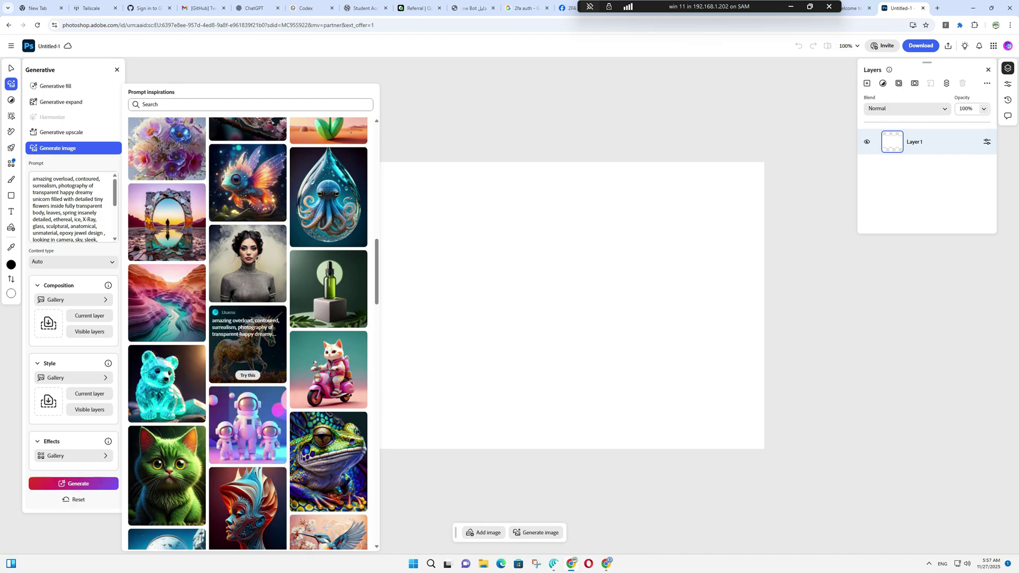
Generate images from the unicorn prompt, accepting the generative credit notice.
{"action": "left_click", "coordinate": [74, 484]}
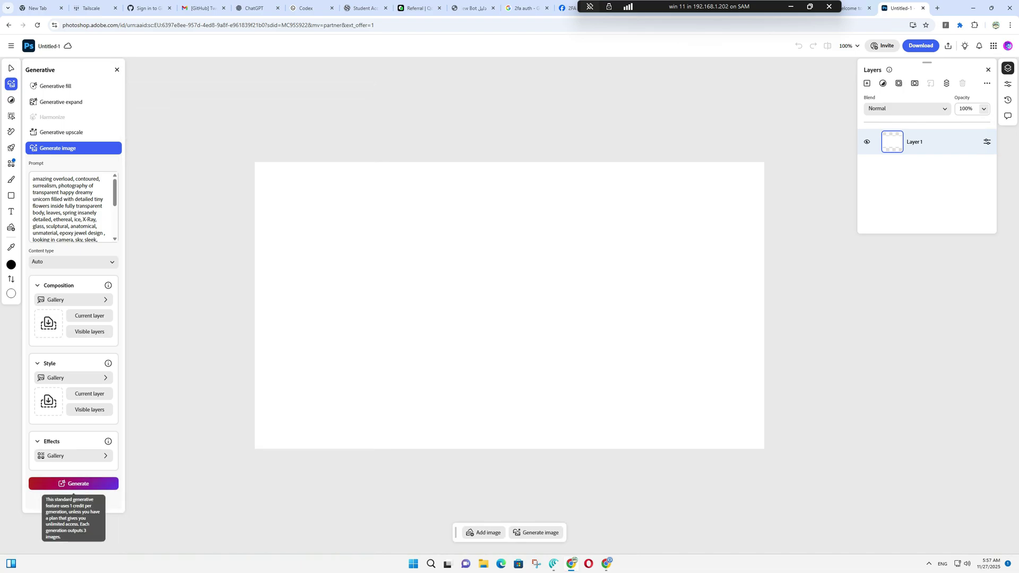
{"action": "left_click", "coordinate": [612, 366]}
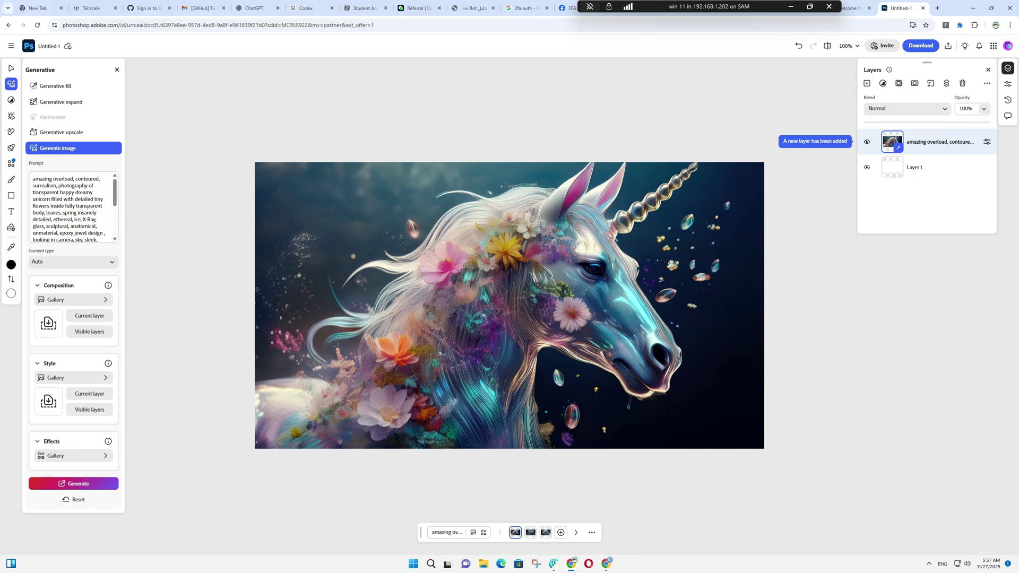
{"action": "left_click", "coordinate": [86, 212]}
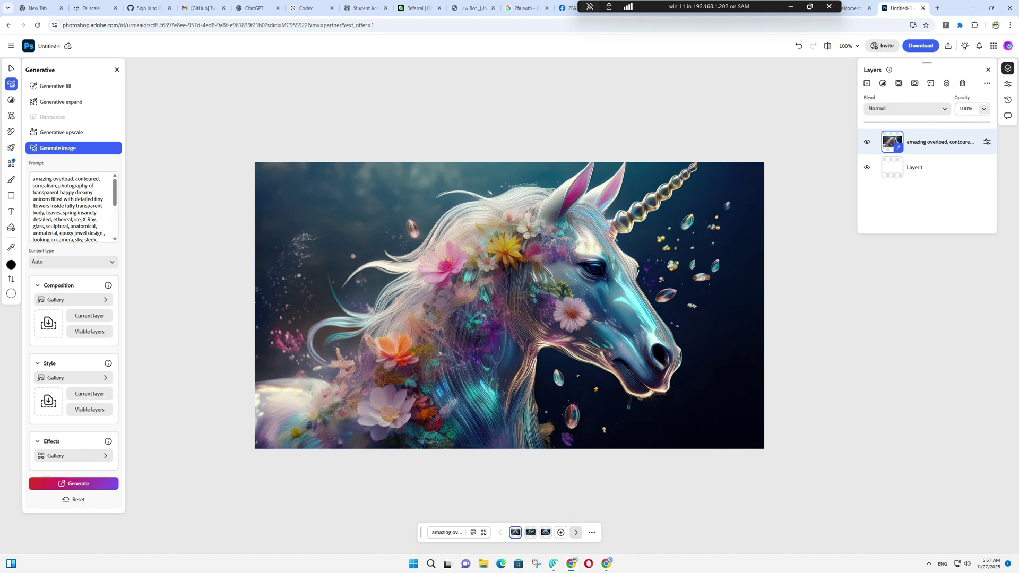
Keep the third variation with the head facing left and check the 9/10 remaining credits.
{"action": "left_click", "coordinate": [530, 532]}
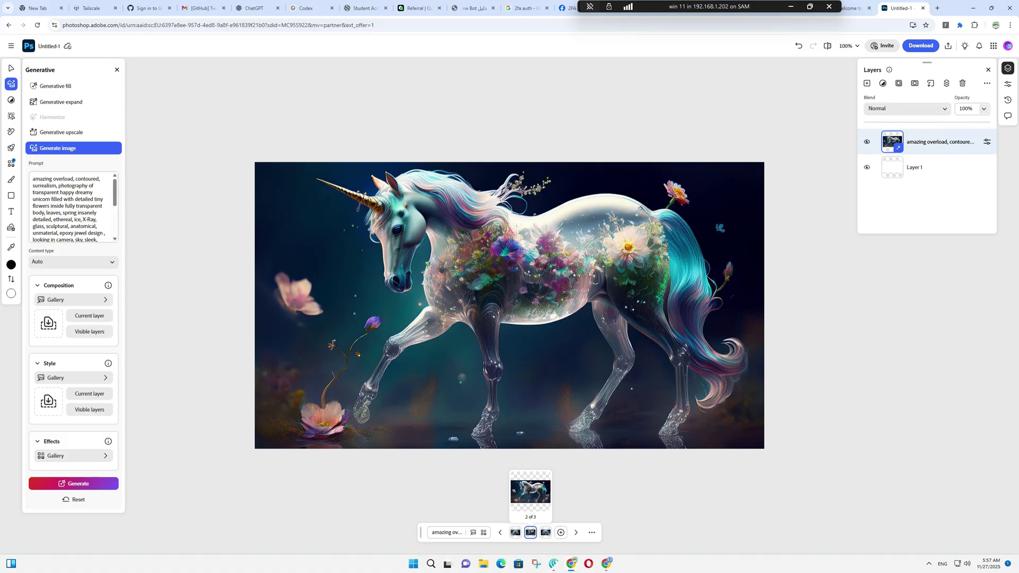
{"action": "left_click", "coordinate": [515, 532]}
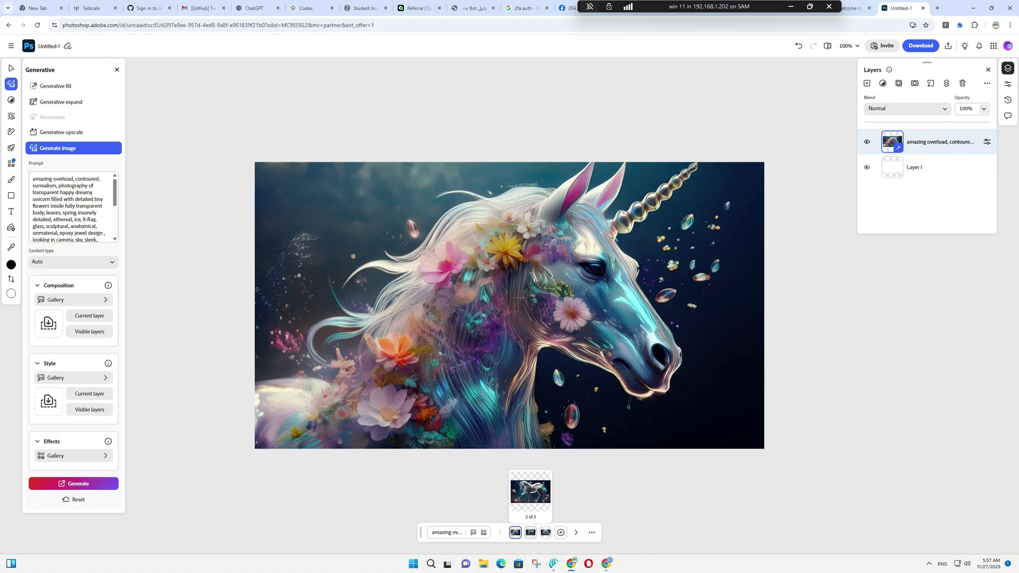
{"action": "left_click", "coordinate": [530, 532]}
{"action": "left_click", "coordinate": [545, 532]}
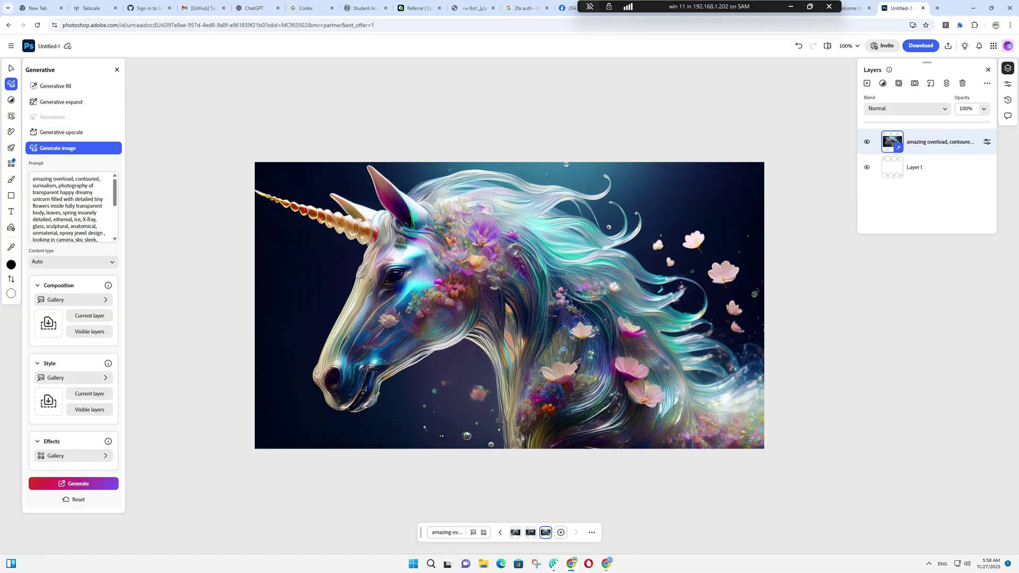
{"action": "left_click", "coordinate": [1008, 45]}
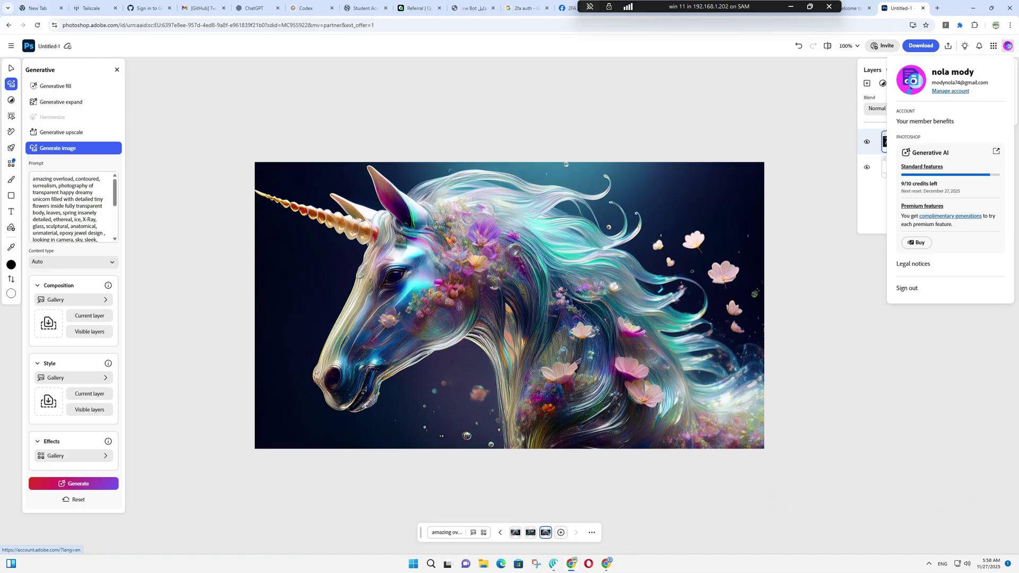
Close the account details and open a new window under a different Chrome profile.
{"action": "key", "text": "Escape"}
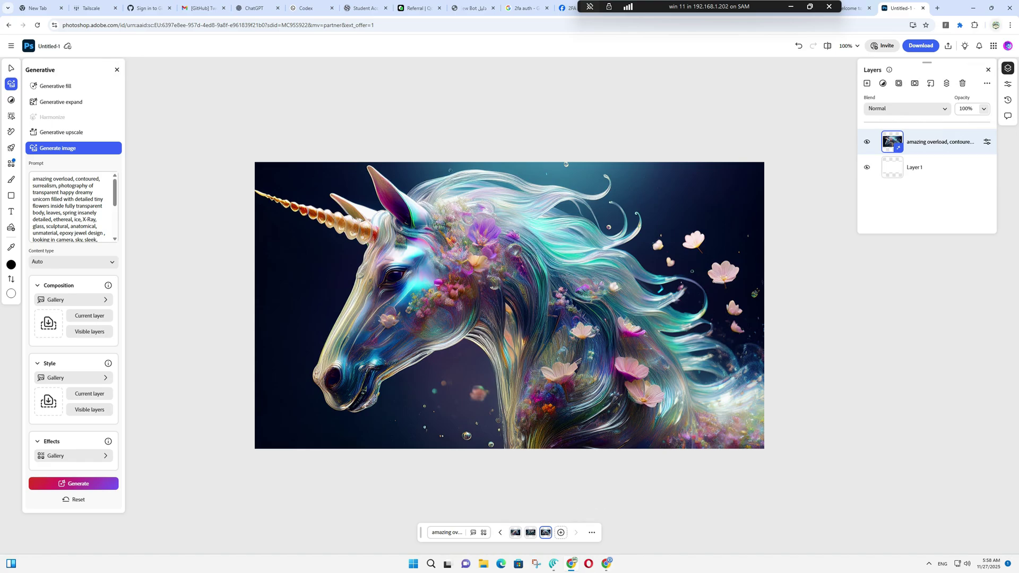
{"action": "left_click", "coordinate": [995, 24]}
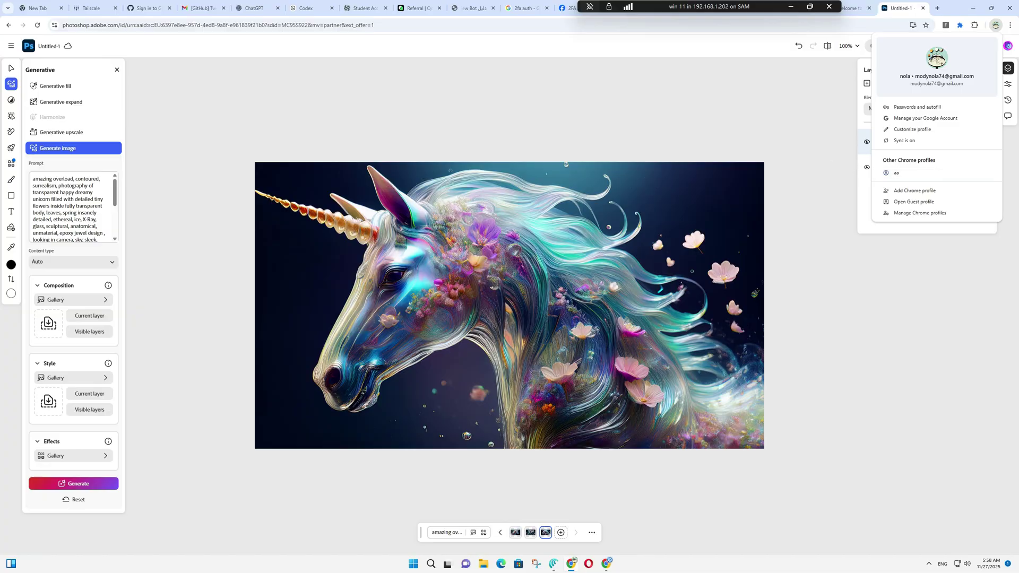
{"action": "left_click", "coordinate": [828, 159]}
{"action": "mouse_move", "coordinate": [606, 563]}
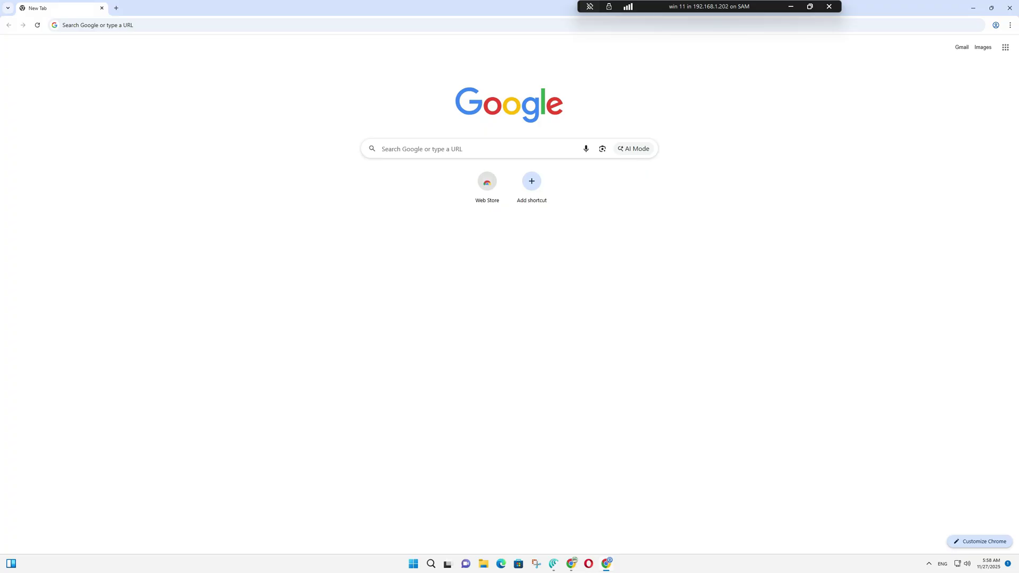
Copy the Photoshop extension's Web Store address and load it in the new profile window.
{"action": "key", "text": "ctrl+w"}
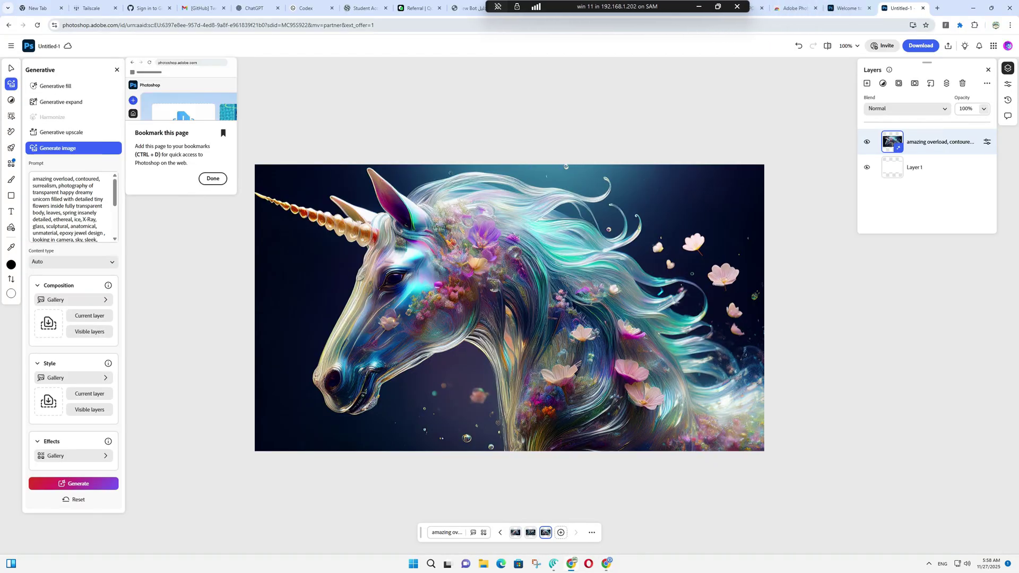
{"action": "left_click", "coordinate": [795, 8]}
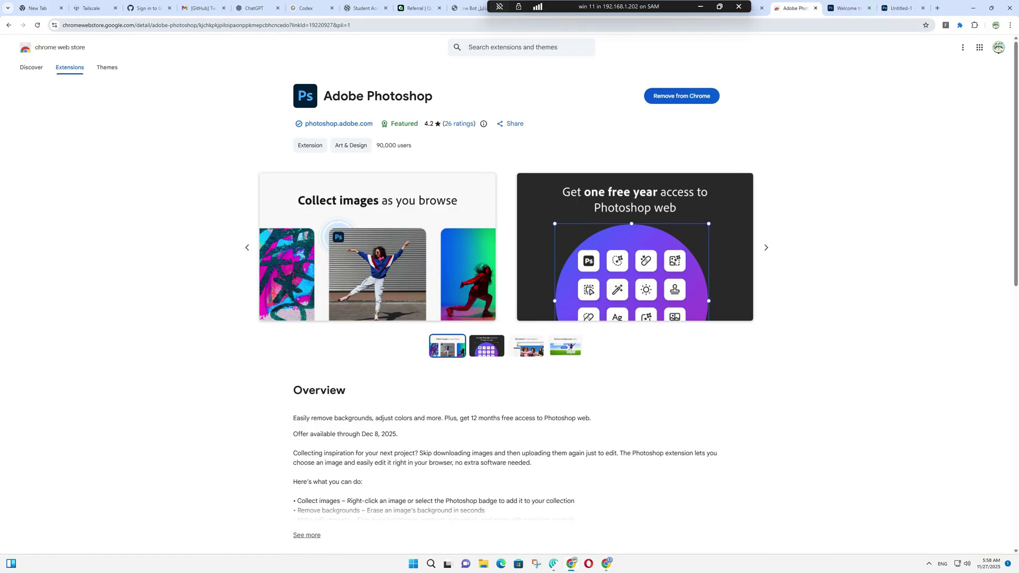
{"action": "key", "text": "ctrl+l"}
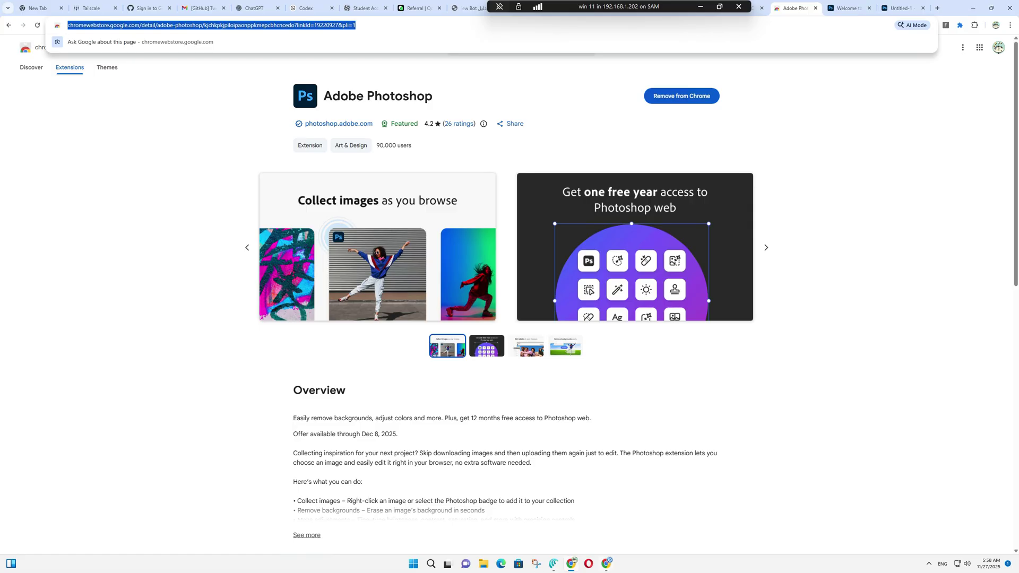
{"action": "key", "text": "ctrl+n"}
{"action": "key", "text": "ctrl+l"}
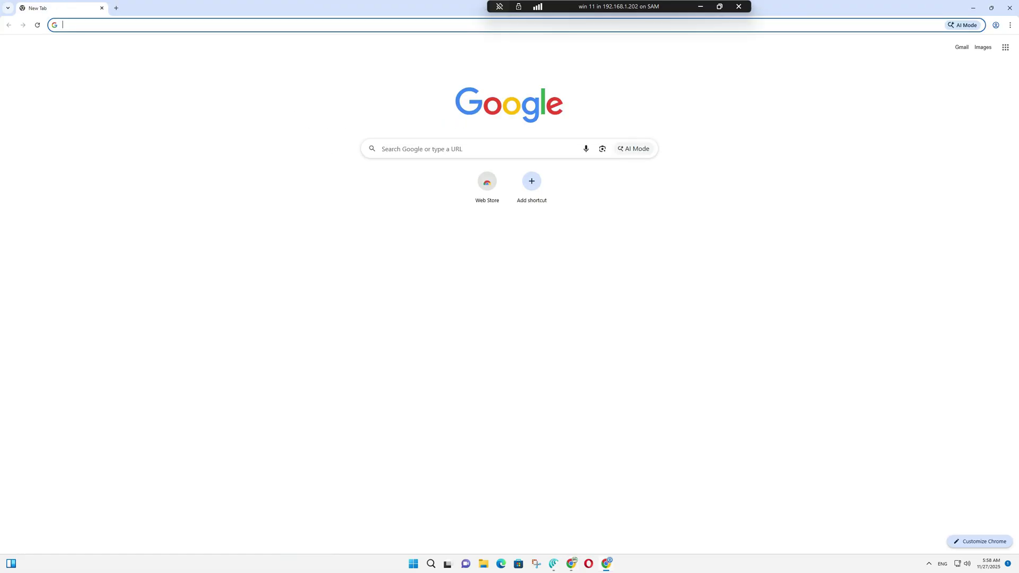
{"action": "type", "text": "https://chromewebstore.google.com/detail/adobe-photoshop/kjchkpkjpiloipaonppkmepcbhcncedo?linkId=19220927&pli=1"}
{"action": "key", "text": "Return"}
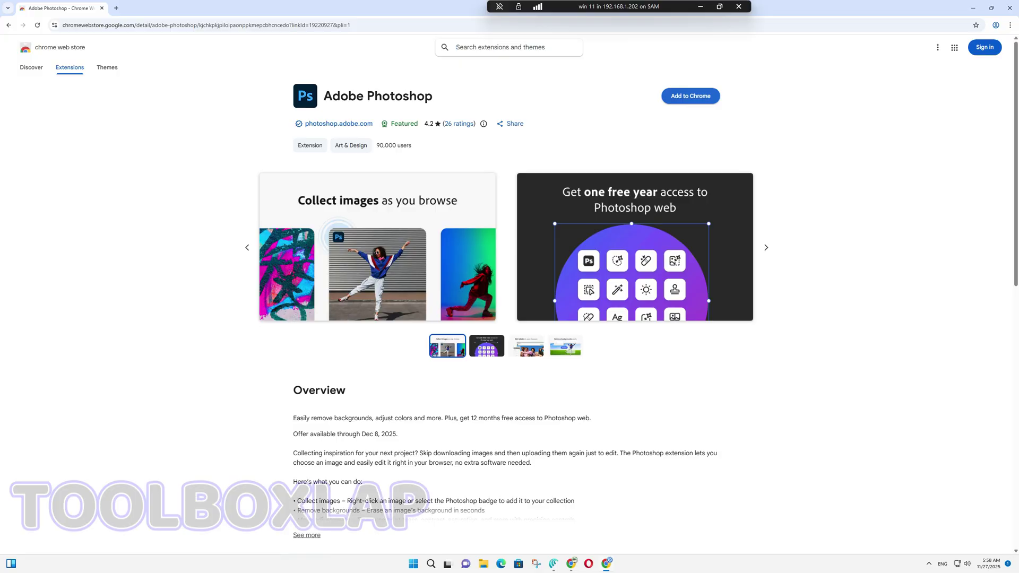
Install the Adobe Photoshop extension in the second profile, then start a blank new tab.
{"action": "left_click", "coordinate": [690, 96]}
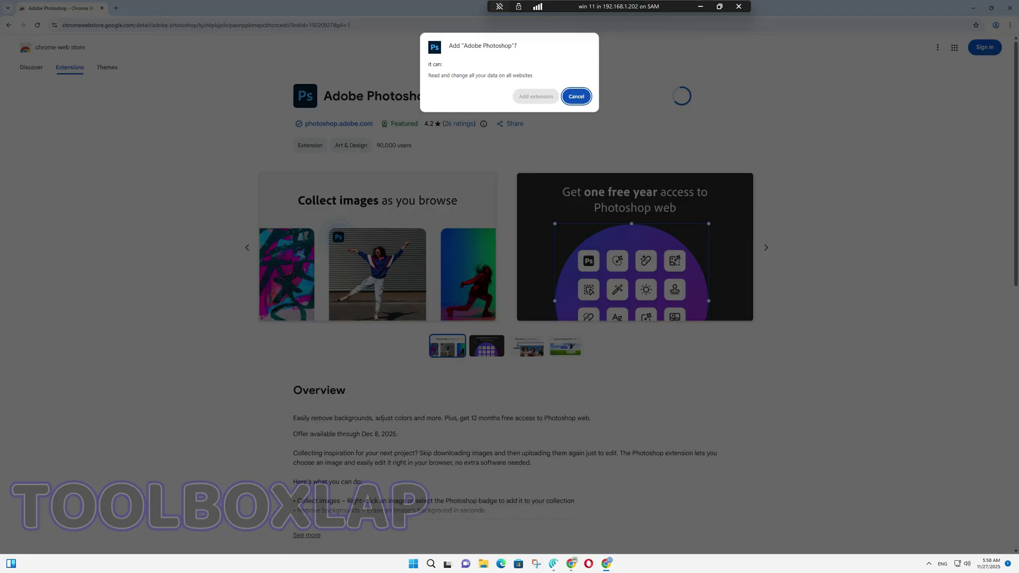
{"action": "left_click", "coordinate": [536, 95]}
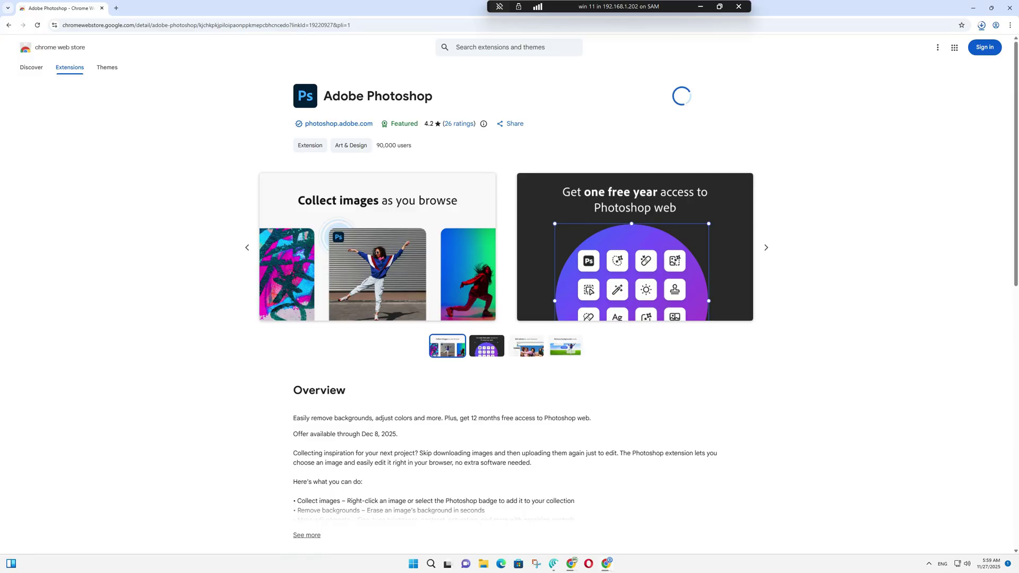
{"action": "key", "text": "ctrl+t"}
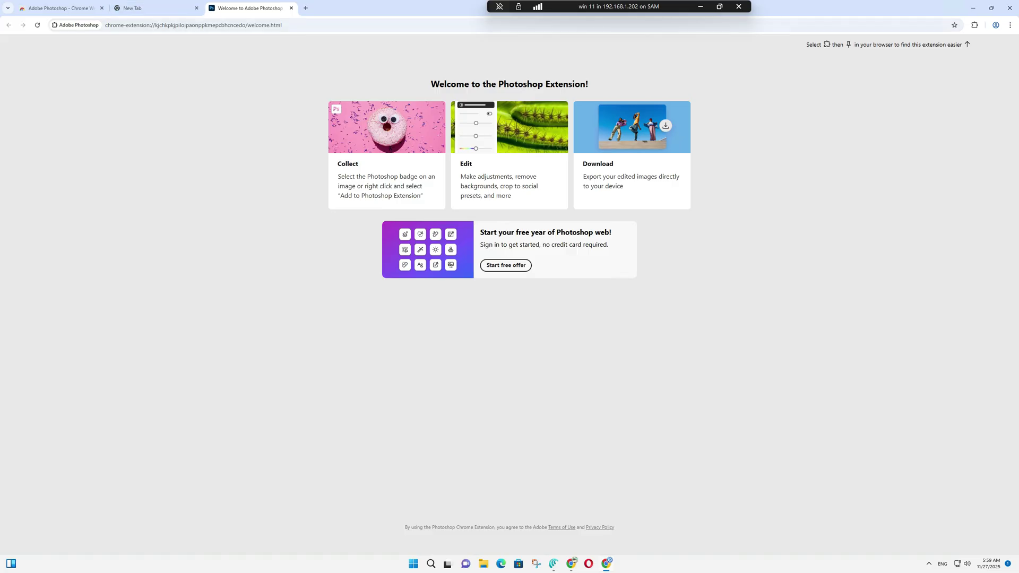
Load run2mail.com in the blank tab, copy its temporary email address, and return to the Welcome tab.
{"action": "key", "text": "ctrl+shift+Tab"}
{"action": "type", "text": "ru"}
{"action": "key", "text": "ctrl+a"}
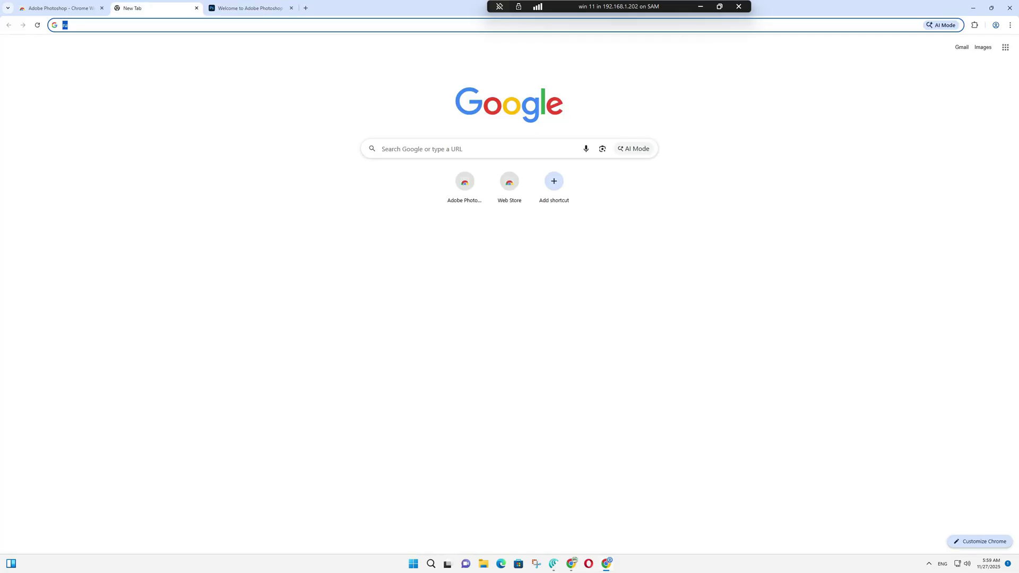
{"action": "type", "text": "run2m"}
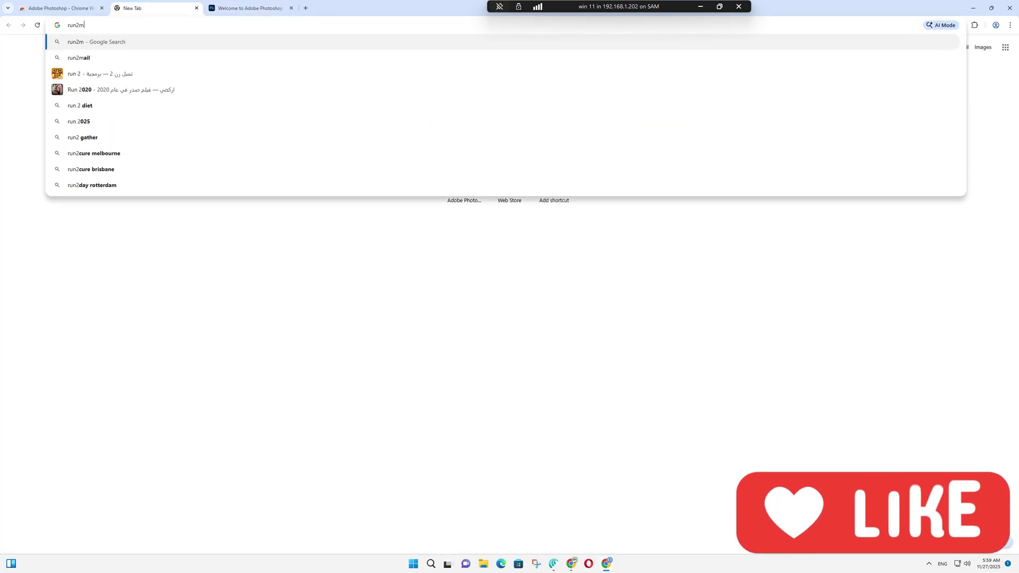
{"action": "type", "text": "ail.com"}
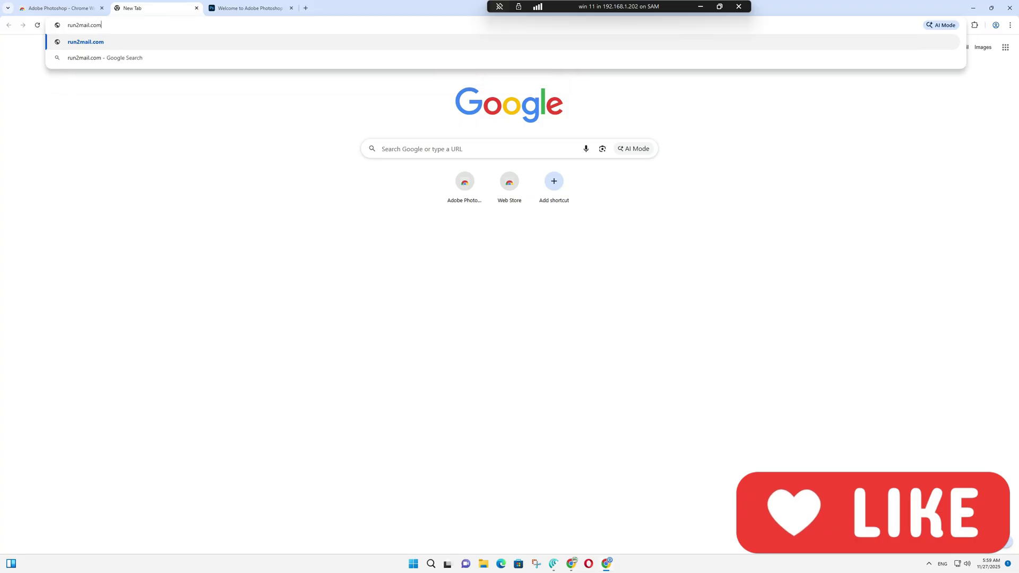
{"action": "key", "text": "Return"}
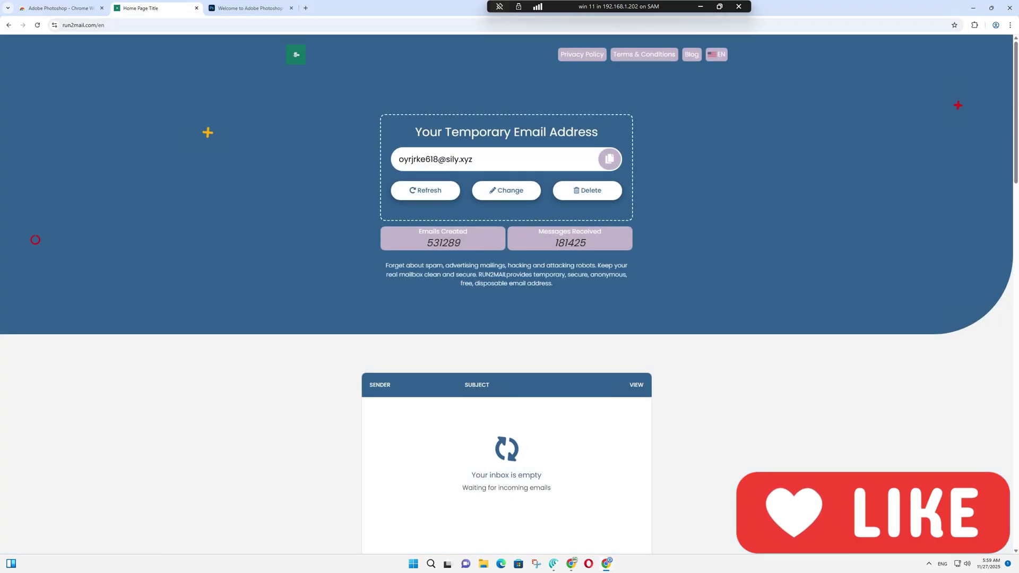
{"action": "left_click", "coordinate": [609, 159]}
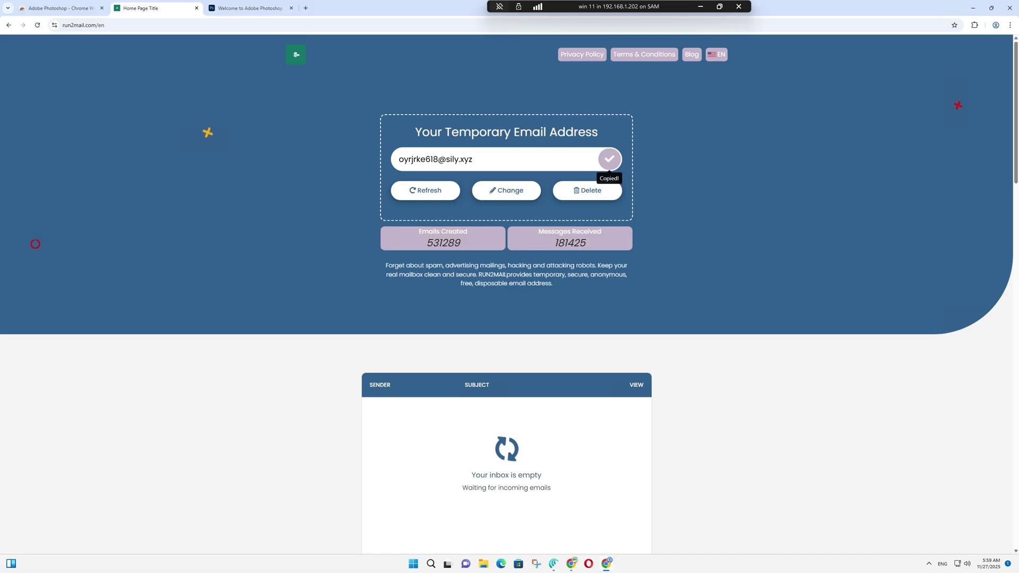
{"action": "key", "text": "ctrl+Tab"}
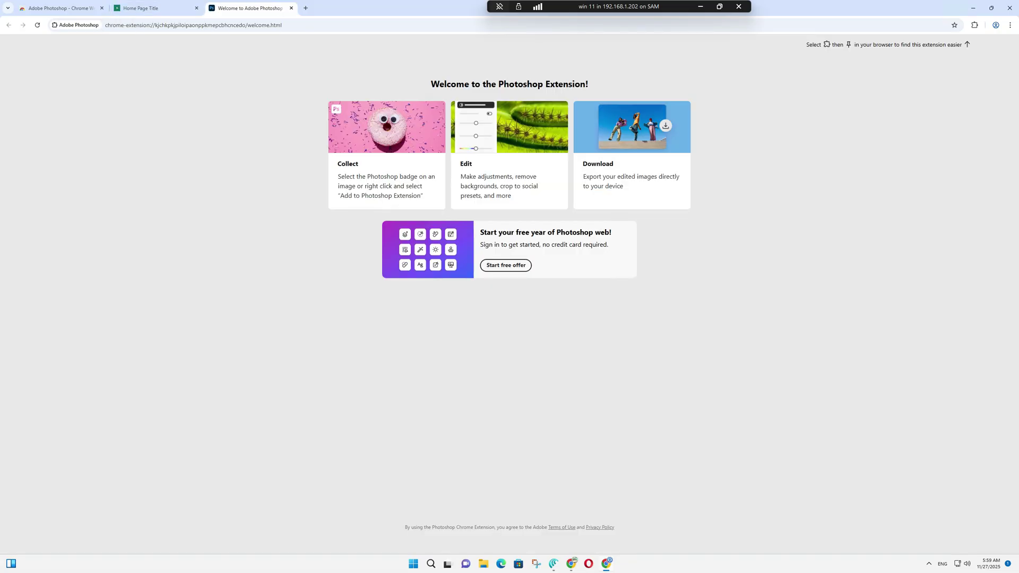
Start the free-year offer, paste the temporary email, and enter an account password.
{"action": "left_click", "coordinate": [506, 265]}
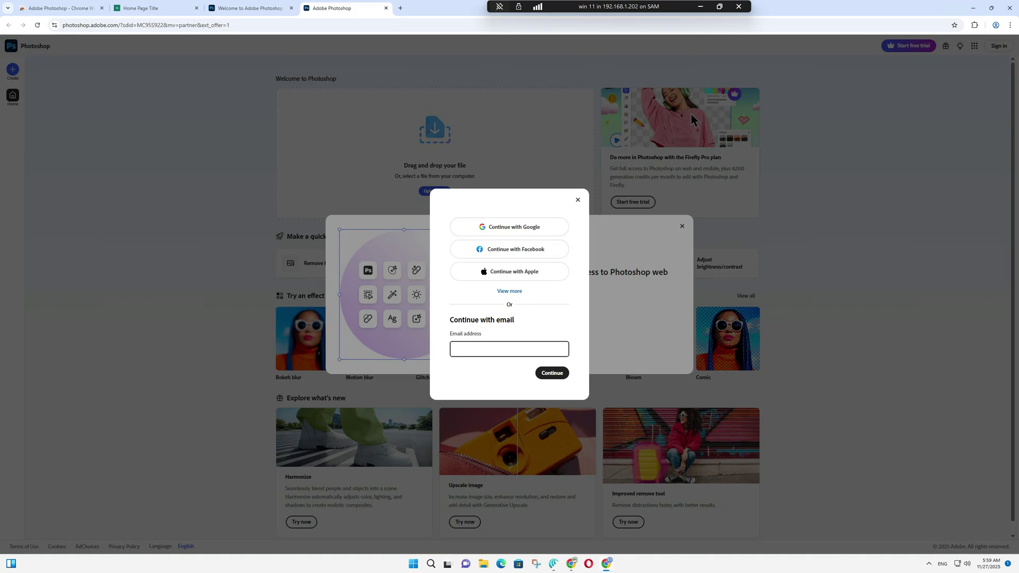
{"action": "key", "text": "ctrl+v"}
{"action": "key", "text": "Return"}
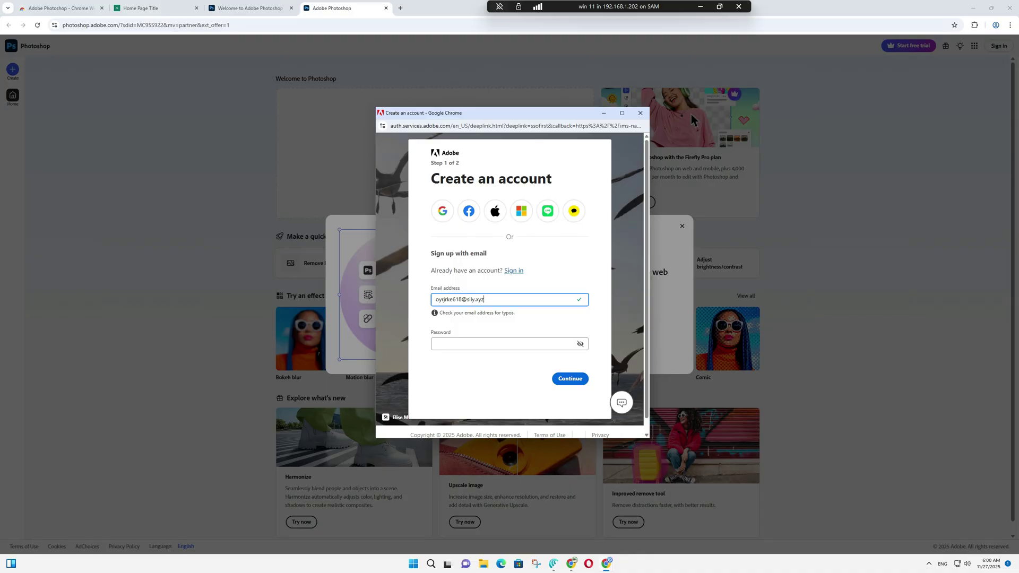
{"action": "key", "text": "Tab"}
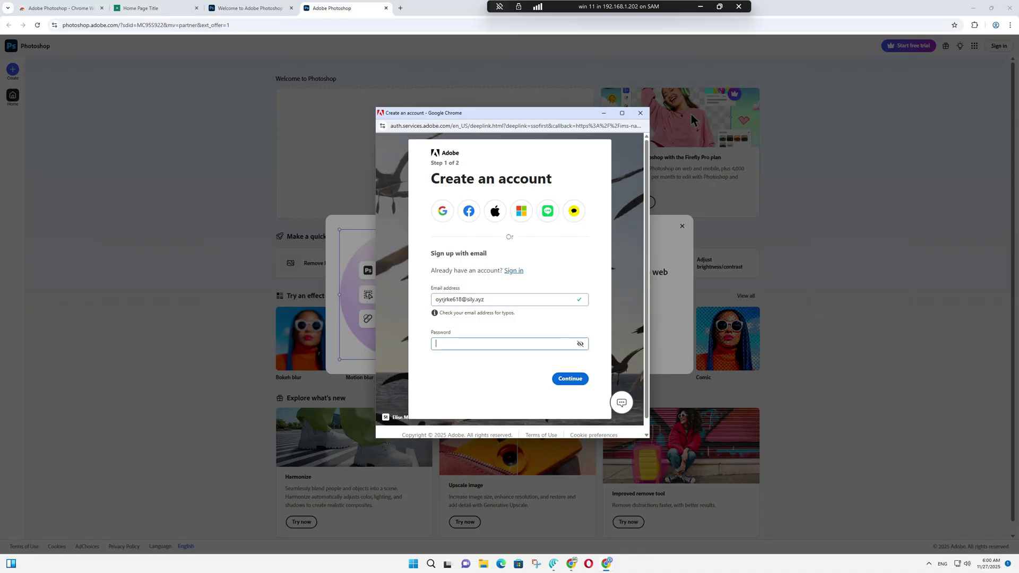
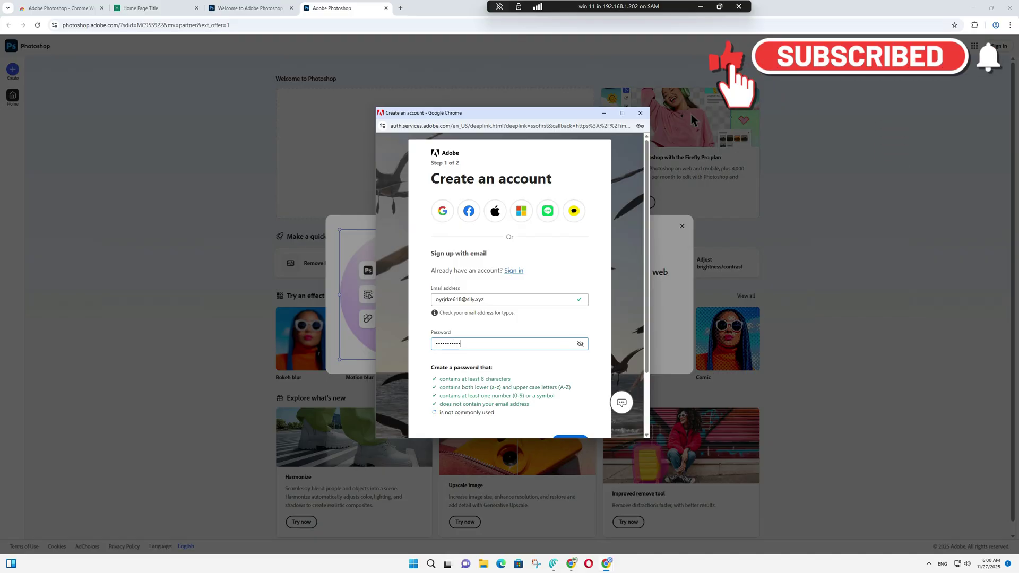
{"action": "key", "text": "Return"}
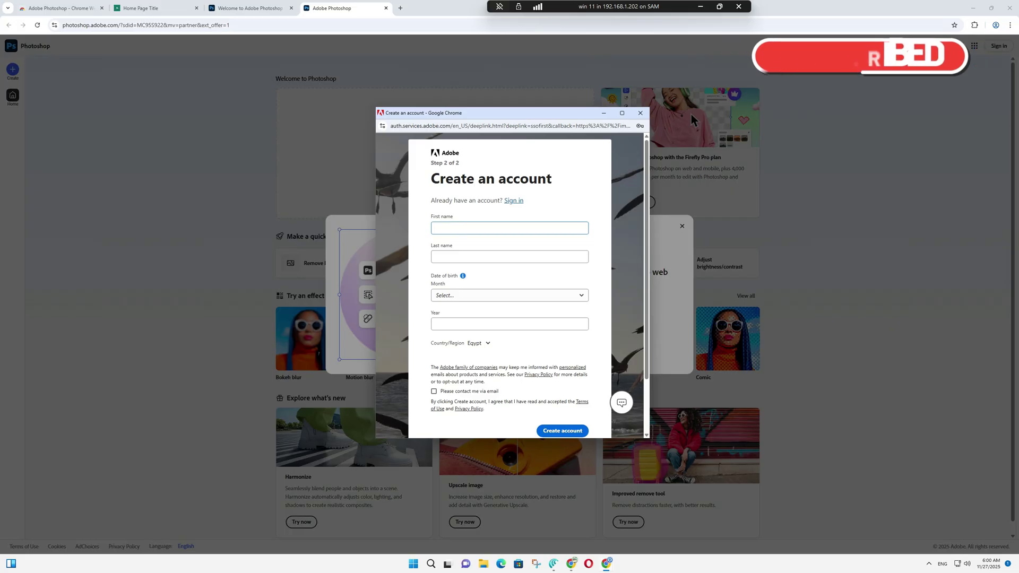
Fill in the first and last name and set the birth month to June.
{"action": "type", "text": "sad"}
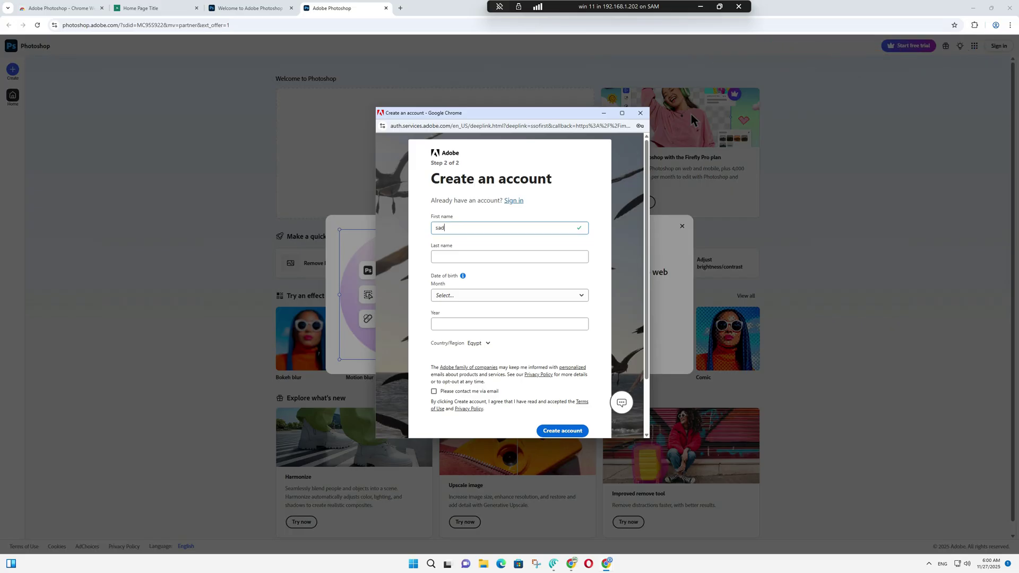
{"action": "key", "text": "Tab"}
{"action": "type", "text": "sasaa"}
{"action": "key", "text": "Tab"}
{"action": "key", "text": "alt+Down"}
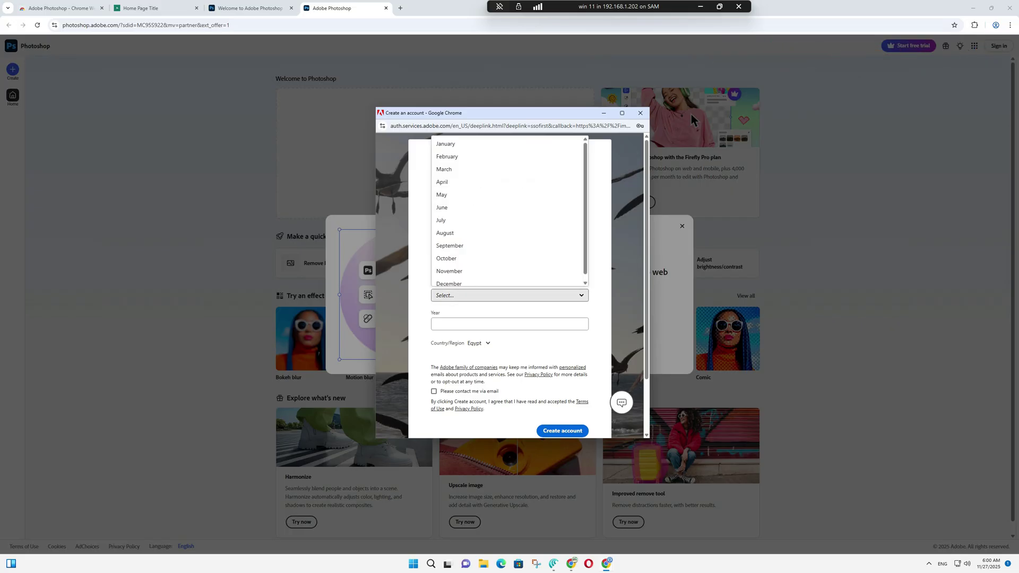
{"action": "key", "text": "j"}
{"action": "key", "text": "u"}
{"action": "key", "text": "Return"}
Enter birth year 2000 and submit, then close the rejected sign-up and return to run2mail.
{"action": "key", "text": "Tab"}
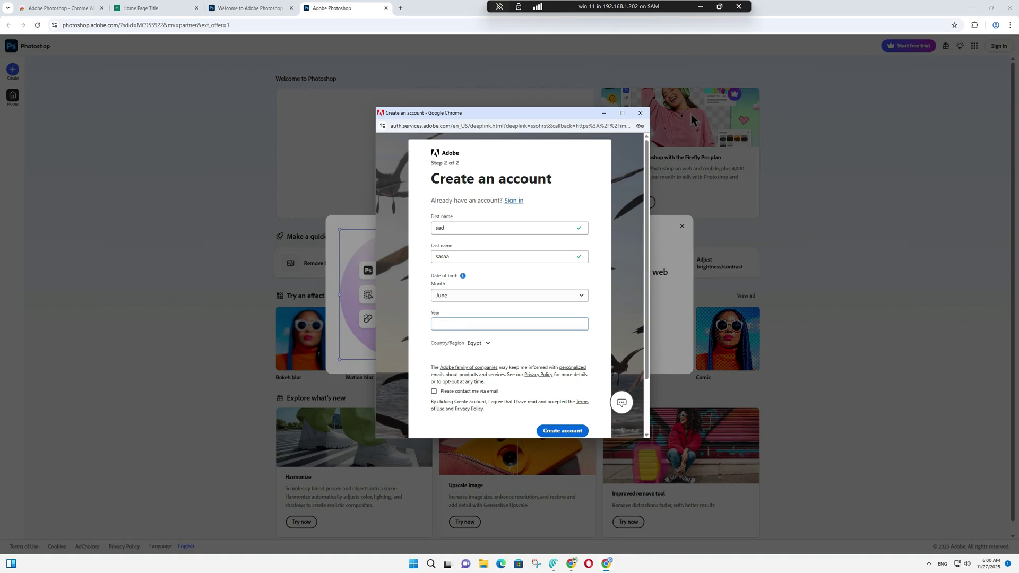
{"action": "type", "text": "2000"}
{"action": "key", "text": "Return"}
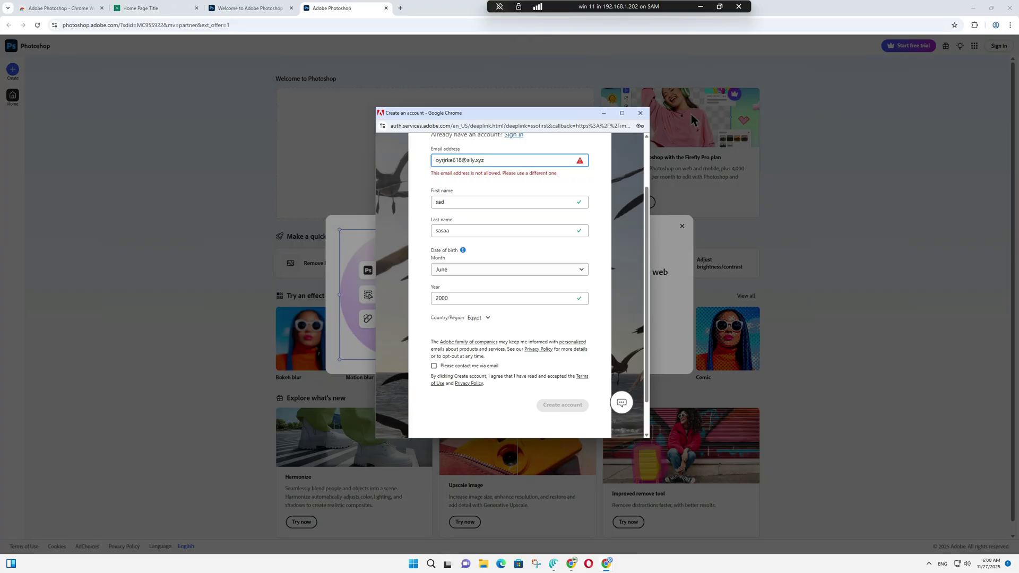
{"action": "key", "text": "ctrl+w"}
{"action": "key", "text": "ctrl+2"}
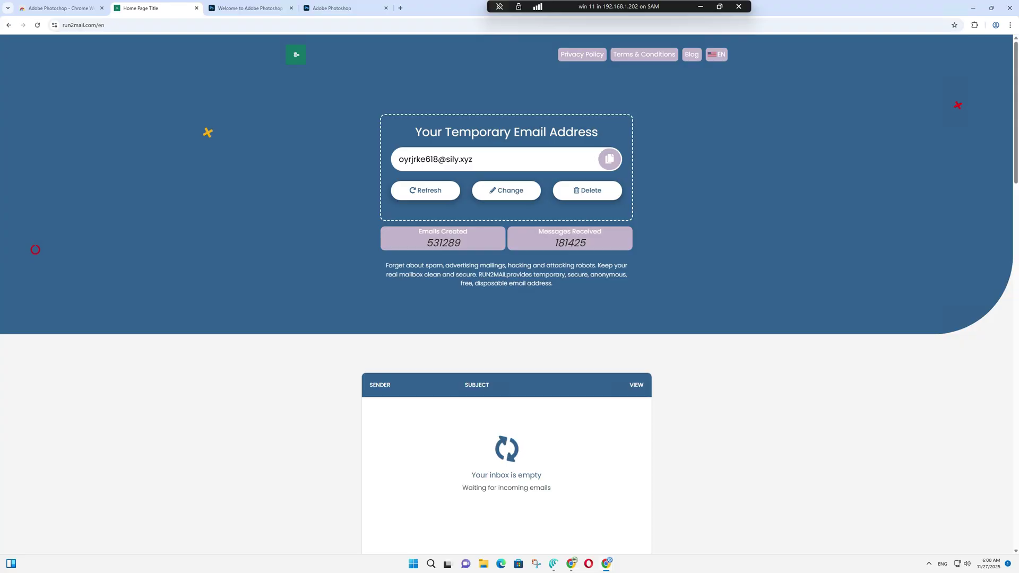
Change the run2mail mailbox to a new name on run2mail.com, then go back to the Photoshop tab.
{"action": "left_click", "coordinate": [507, 190]}
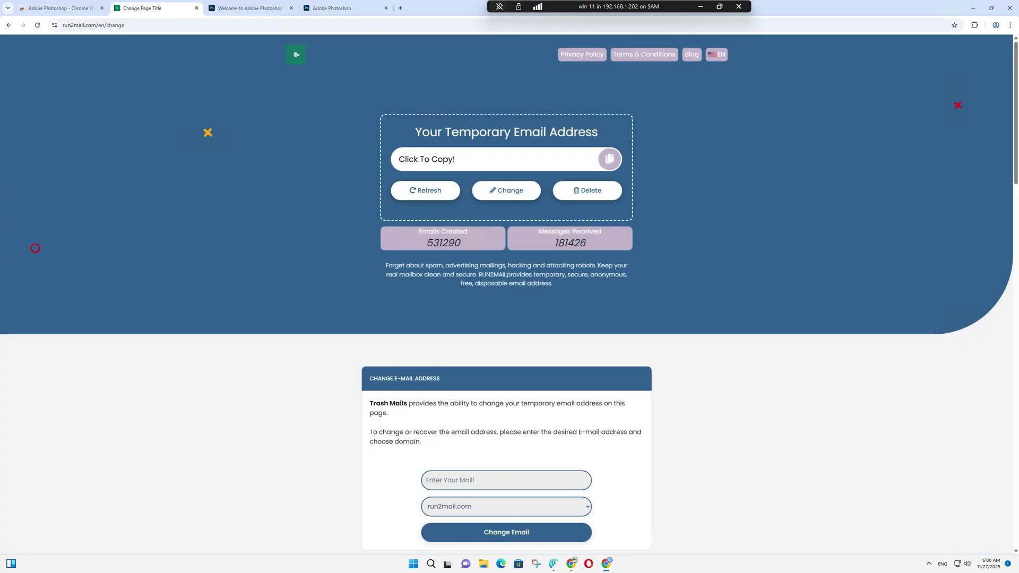
{"action": "scroll", "coordinate": [506, 333], "scroll_direction": "down", "scroll_amount": 3}
{"action": "left_click", "coordinate": [506, 281]}
{"action": "type", "text": "e"}
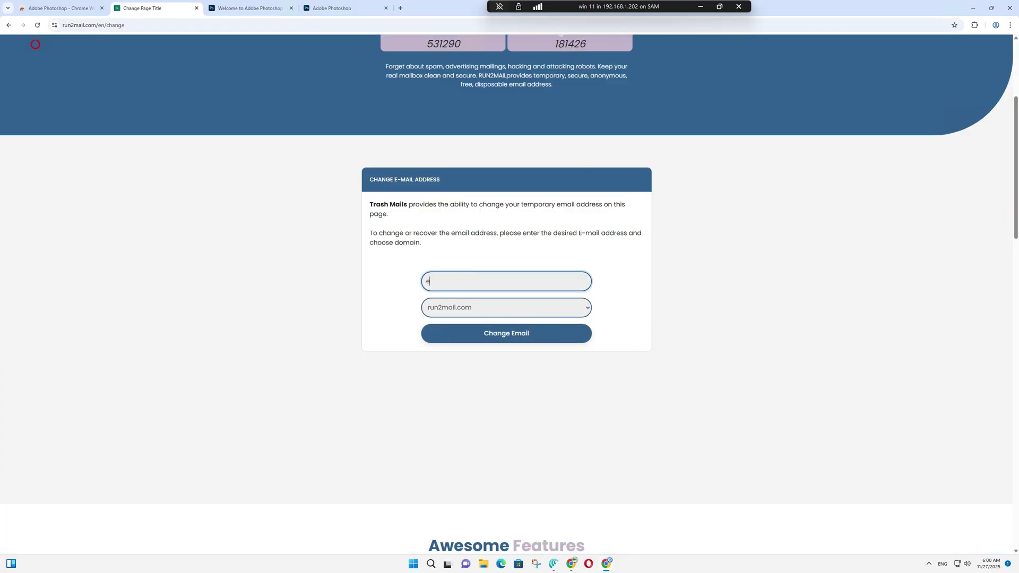
{"action": "type", "text": "xample"}
{"action": "left_click", "coordinate": [506, 333]}
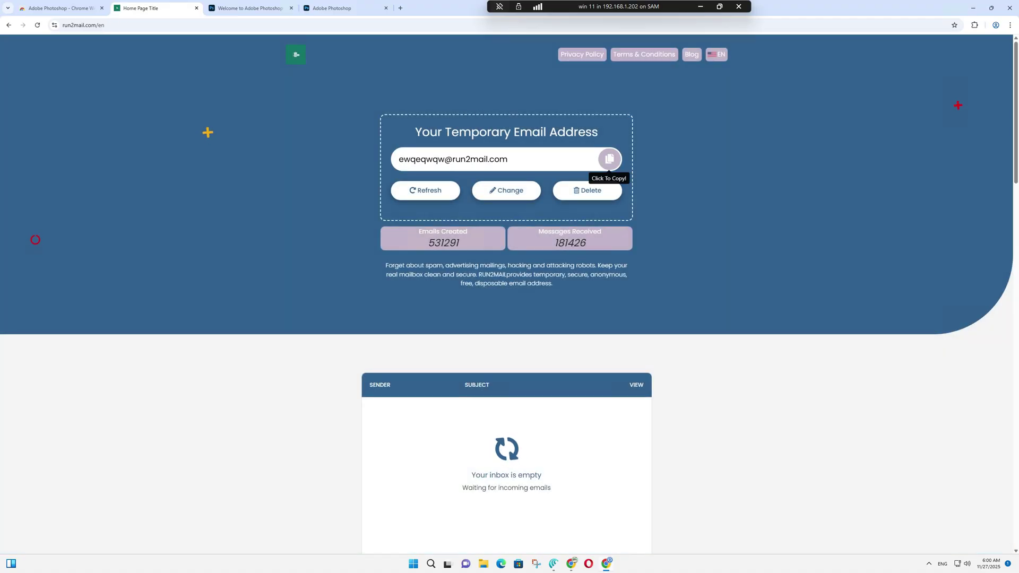
{"action": "left_click", "coordinate": [339, 8]}
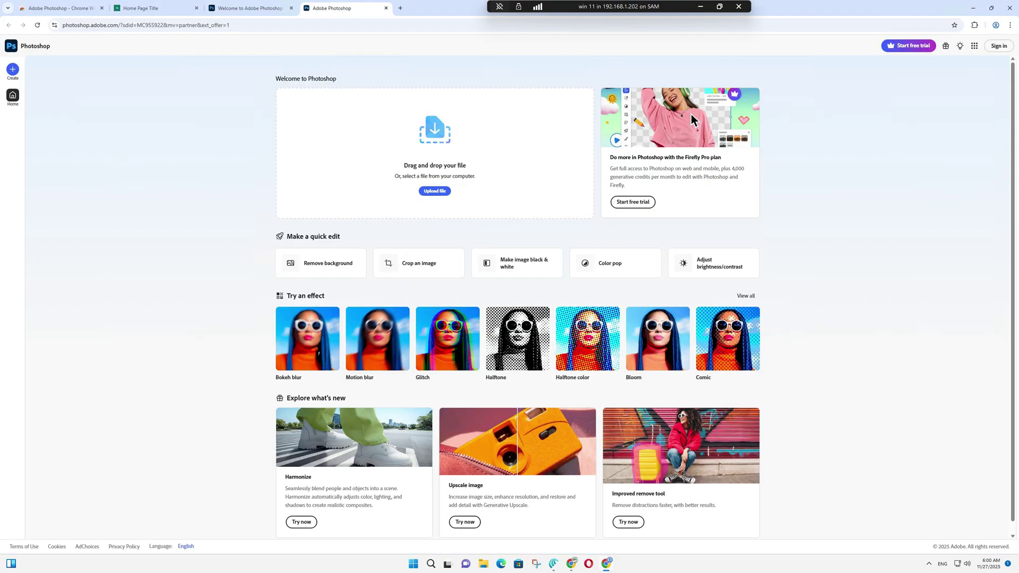
Sign up with the new run2mail address and set an account password.
{"action": "left_click", "coordinate": [247, 8]}
{"action": "left_click", "coordinate": [339, 8]}
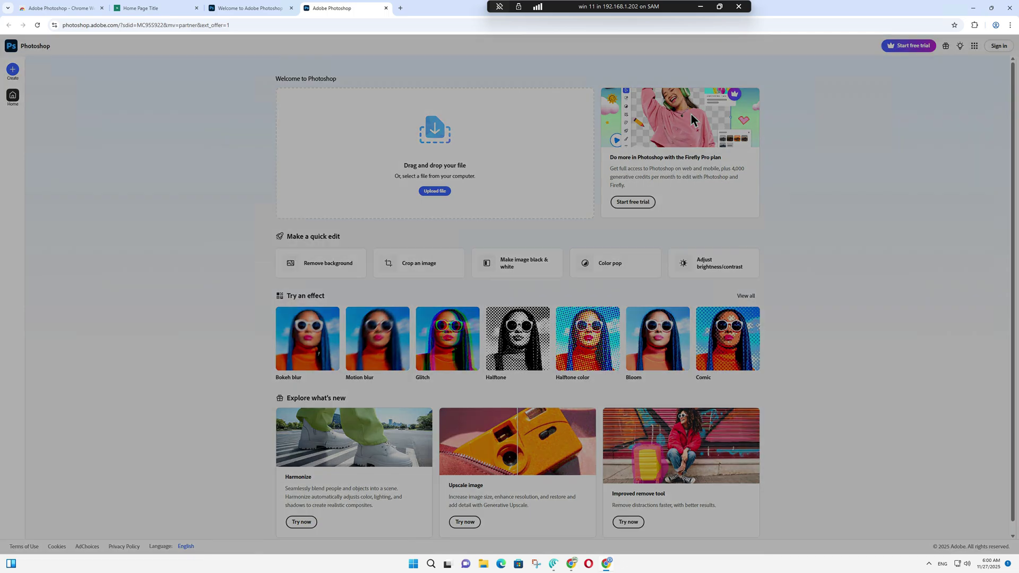
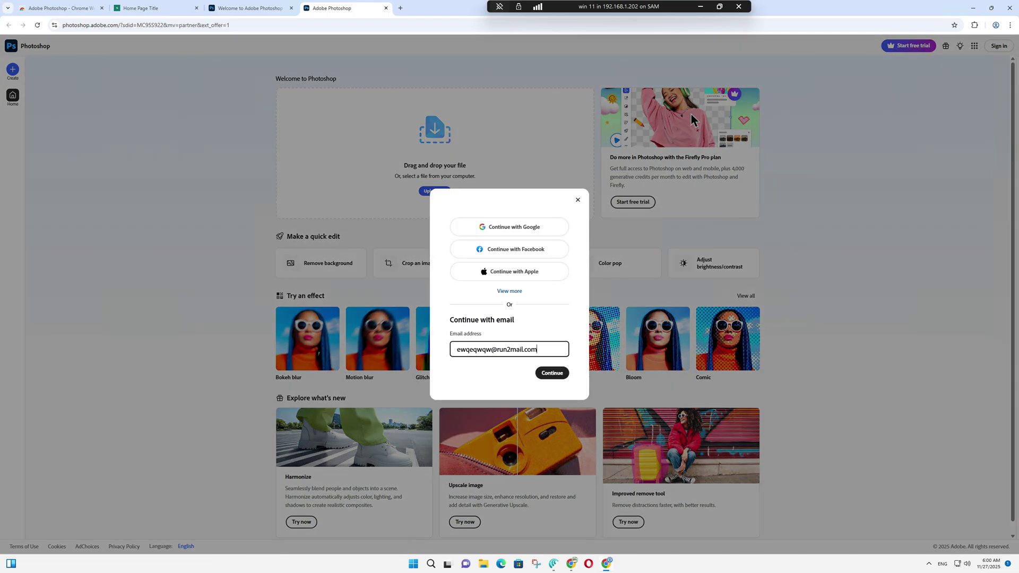
{"action": "key", "text": "Return"}
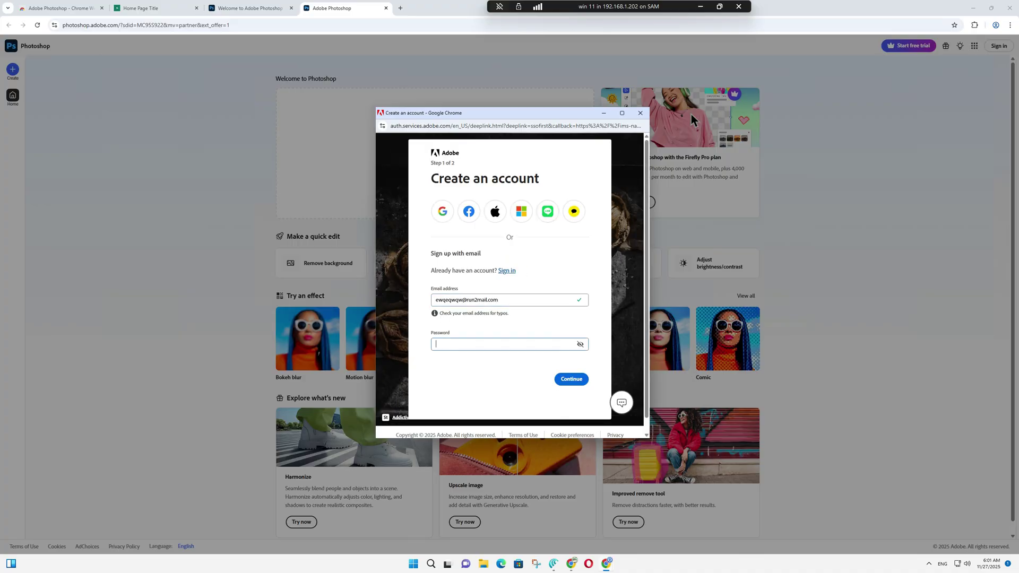
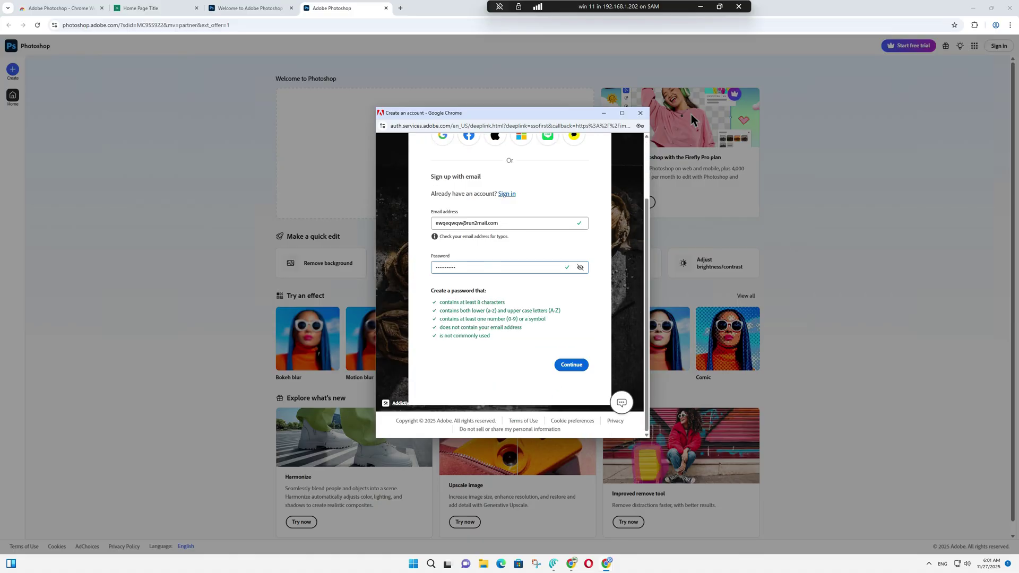
{"action": "key", "text": "Return"}
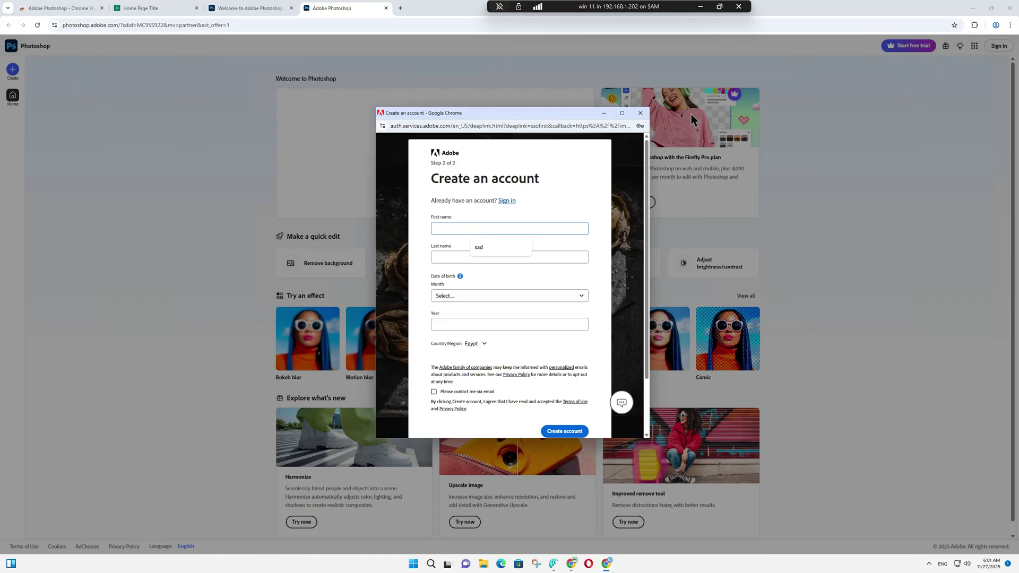
Enter first and last name, birth month November and year 2000, and create the account.
{"action": "type", "text": "sad"}
{"action": "key", "text": "Tab"}
{"action": "type", "text": "sasaa"}
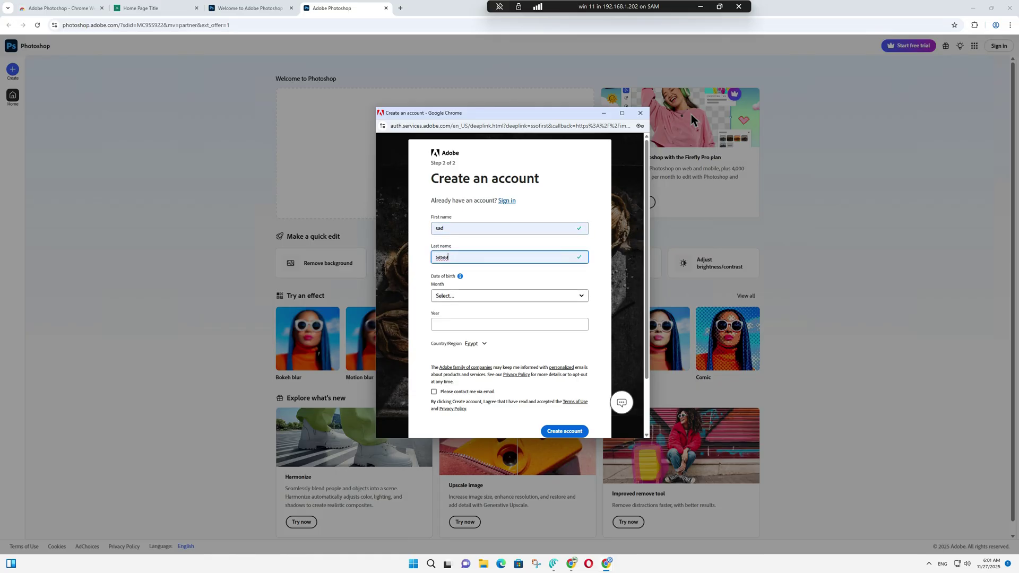
{"action": "key", "text": "Tab"}
{"action": "key", "text": "space"}
{"action": "key", "text": "n"}
{"action": "key", "text": "Return"}
{"action": "key", "text": "Tab"}
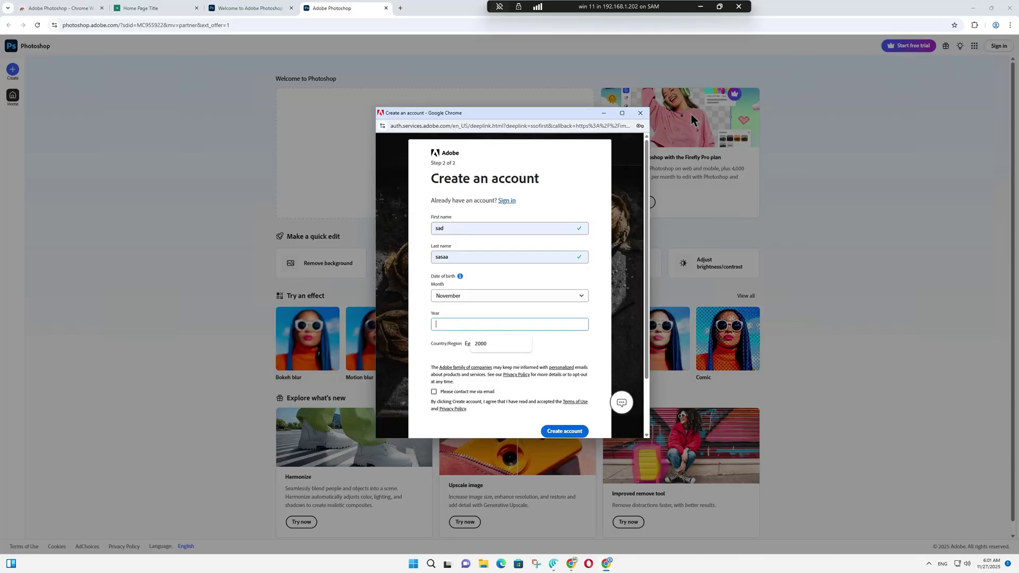
{"action": "key", "text": "Down"}
{"action": "key", "text": "Return"}
{"action": "key", "text": "Return"}
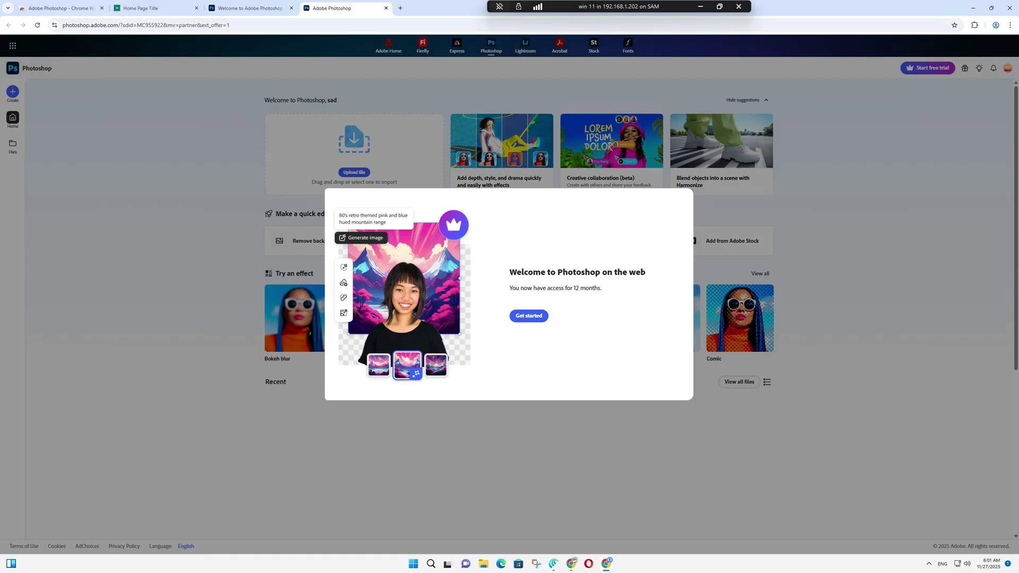
Dismiss Get started, the tour and notifications, check the account's 20/20 credits, and switch windows.
{"action": "left_click", "coordinate": [528, 316]}
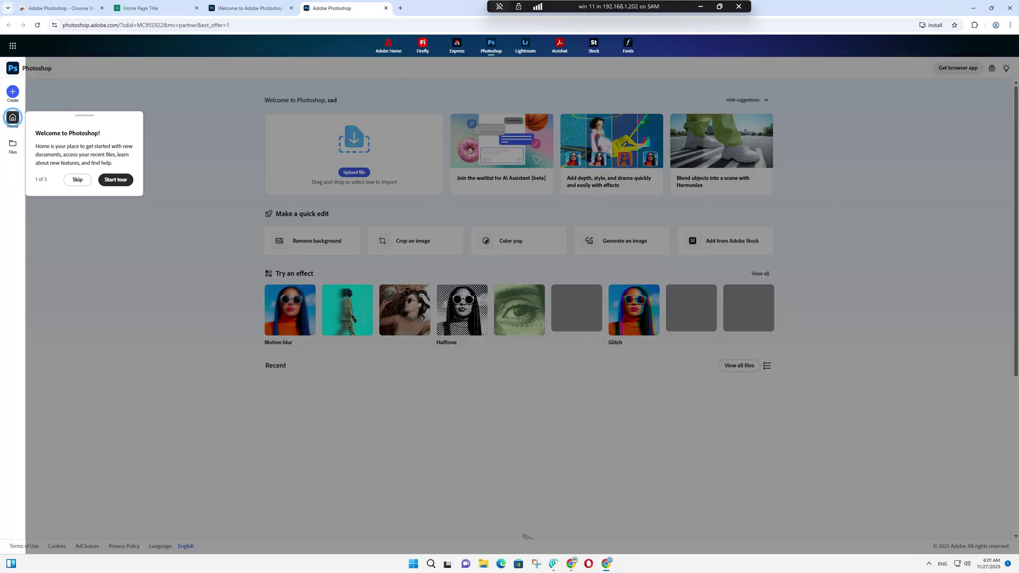
{"action": "left_click", "coordinate": [78, 179]}
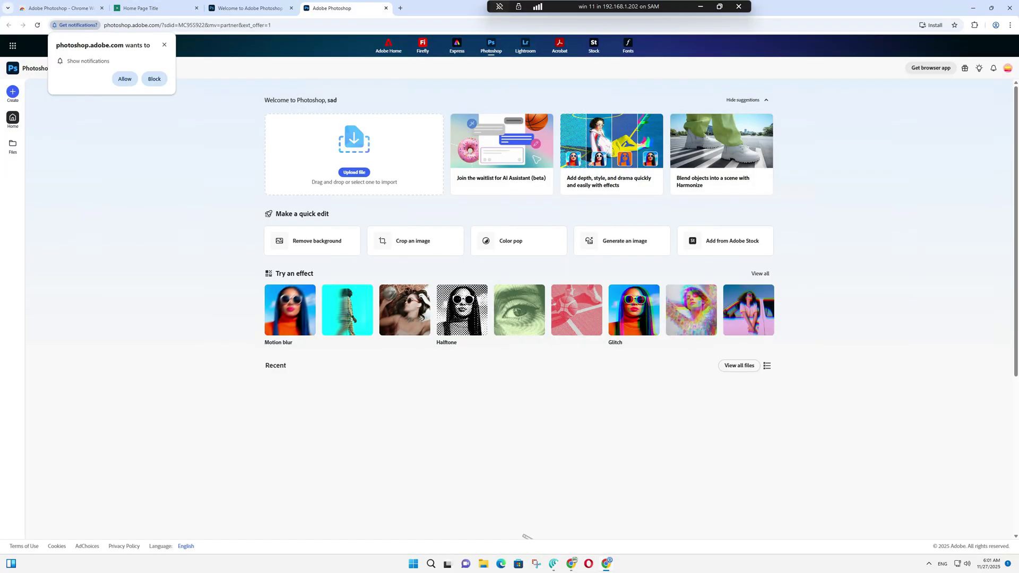
{"action": "left_click", "coordinate": [164, 44]}
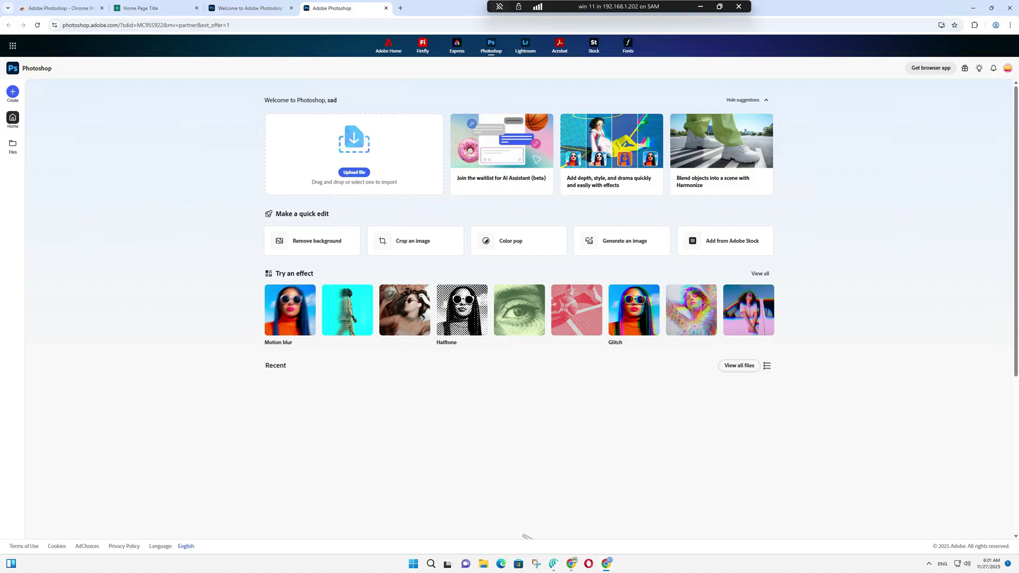
{"action": "left_click", "coordinate": [1007, 68]}
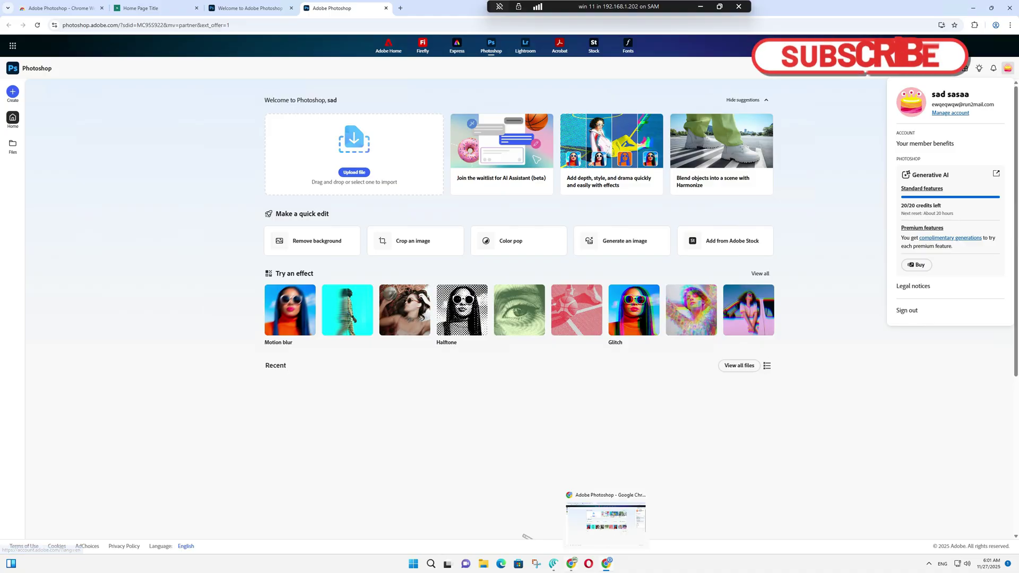
{"action": "left_click", "coordinate": [605, 515]}
In Untitled-1, view the account panel showing 19/20 credits, close it, and open a new tab.
{"action": "left_click", "coordinate": [899, 8]}
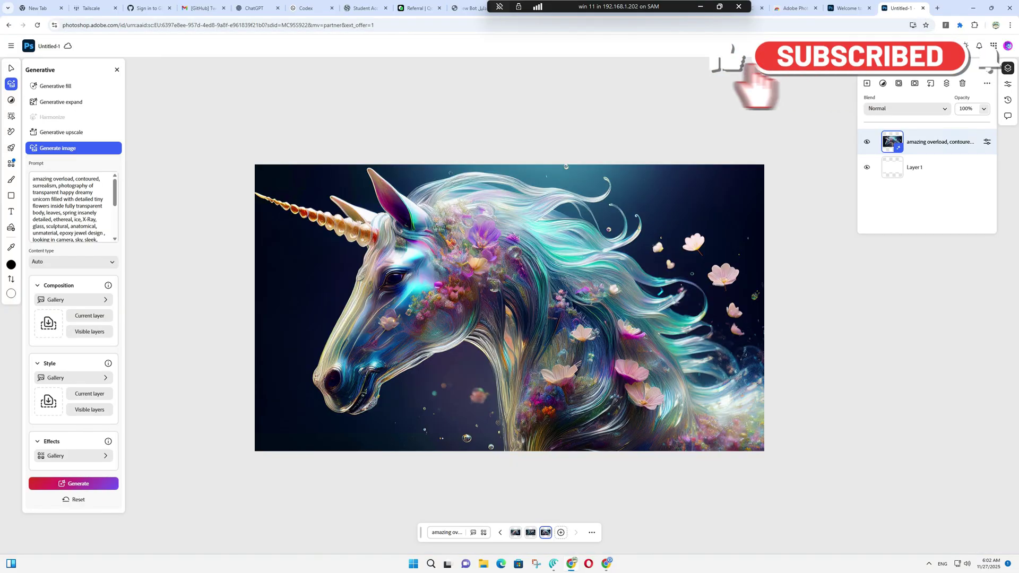
{"action": "left_click", "coordinate": [1007, 46]}
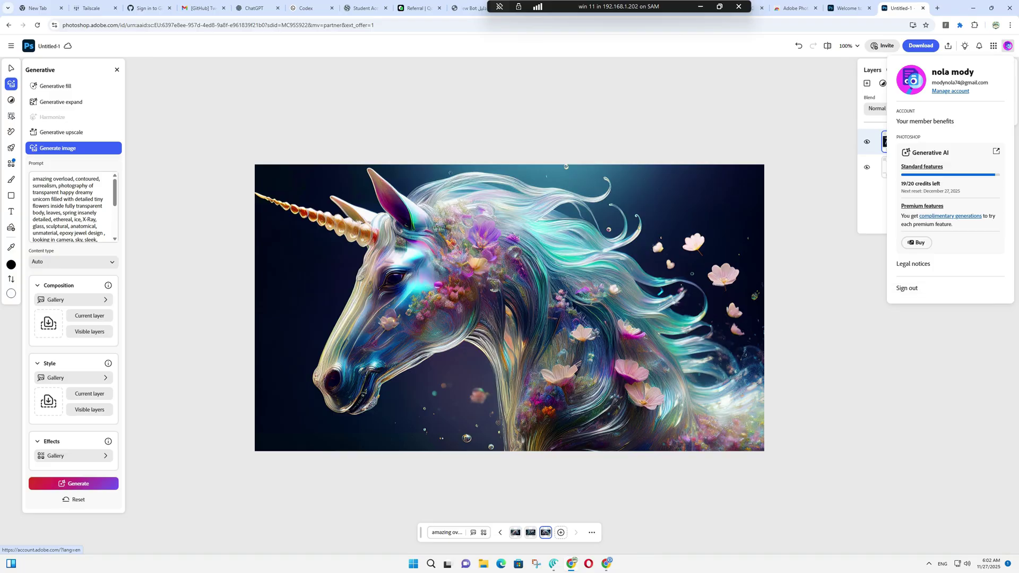
{"action": "key", "text": "Escape"}
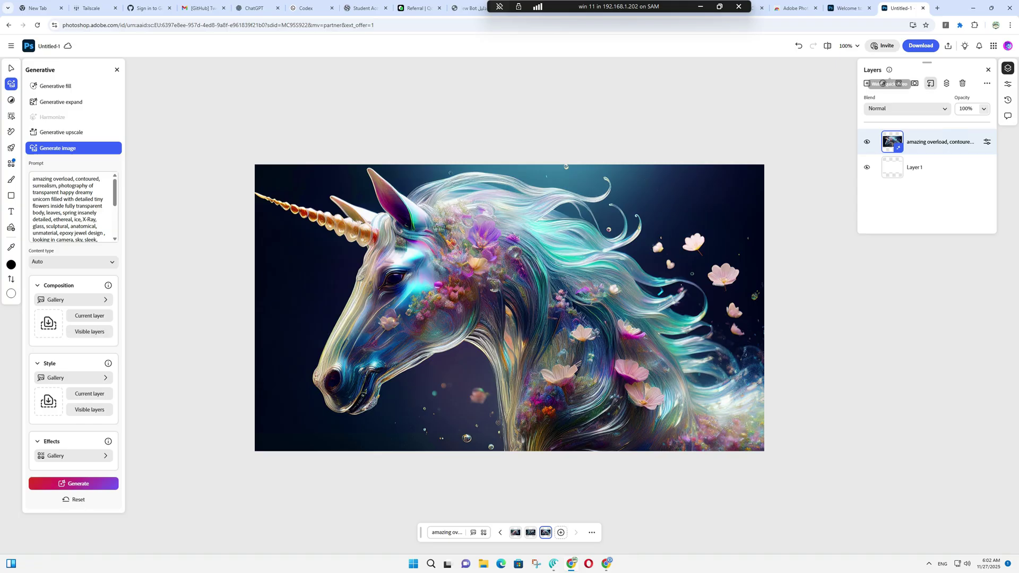
{"action": "left_click", "coordinate": [937, 8]}
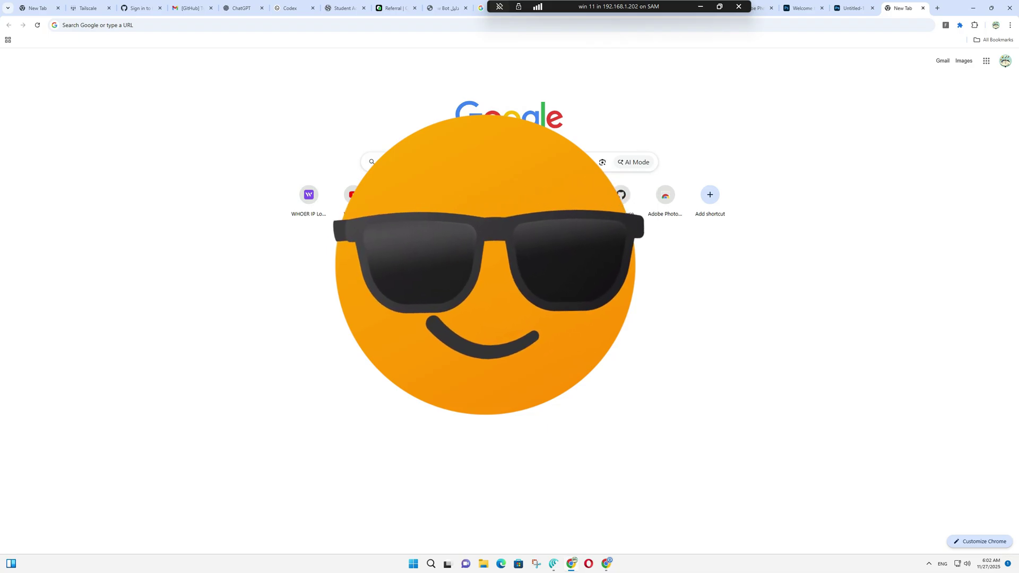
Search Google Images for 'sys' and send the 334 × 151 SYS logo to the Photoshop extension.
{"action": "key", "text": "ctrl+t"}
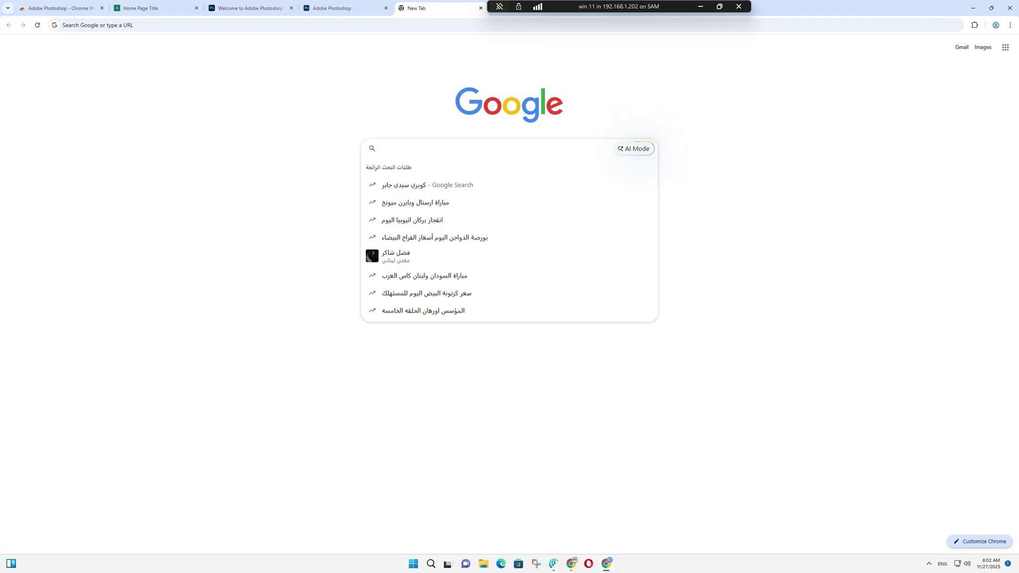
{"action": "type", "text": "sys"}
{"action": "key", "text": "Return"}
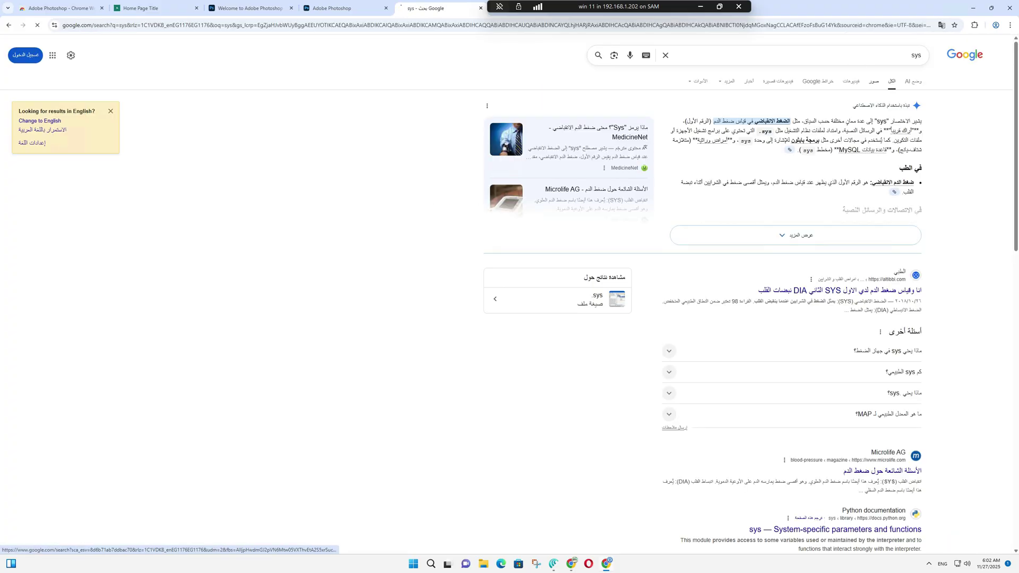
{"action": "left_click", "coordinate": [874, 81]}
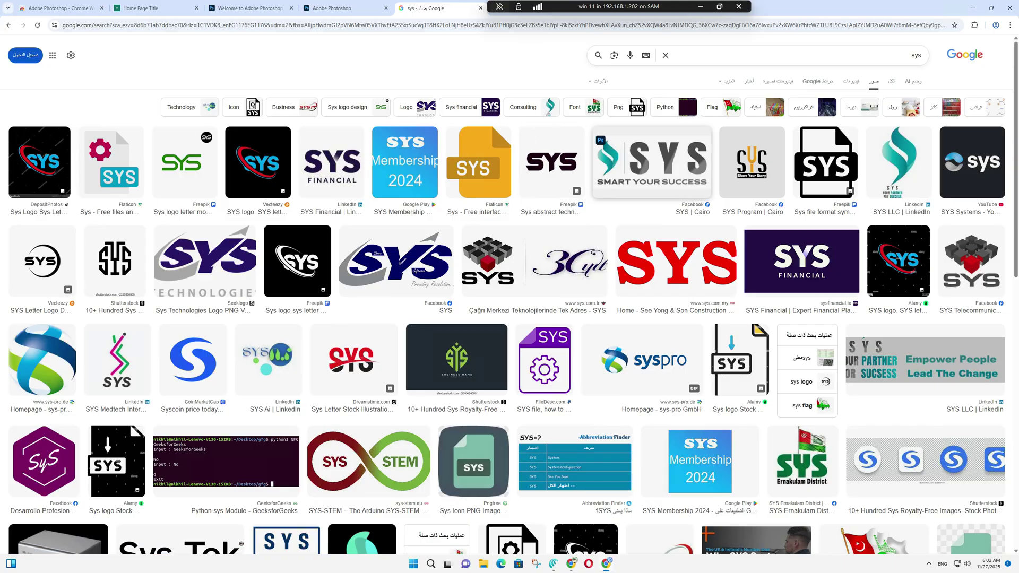
{"action": "left_click", "coordinate": [600, 140]}
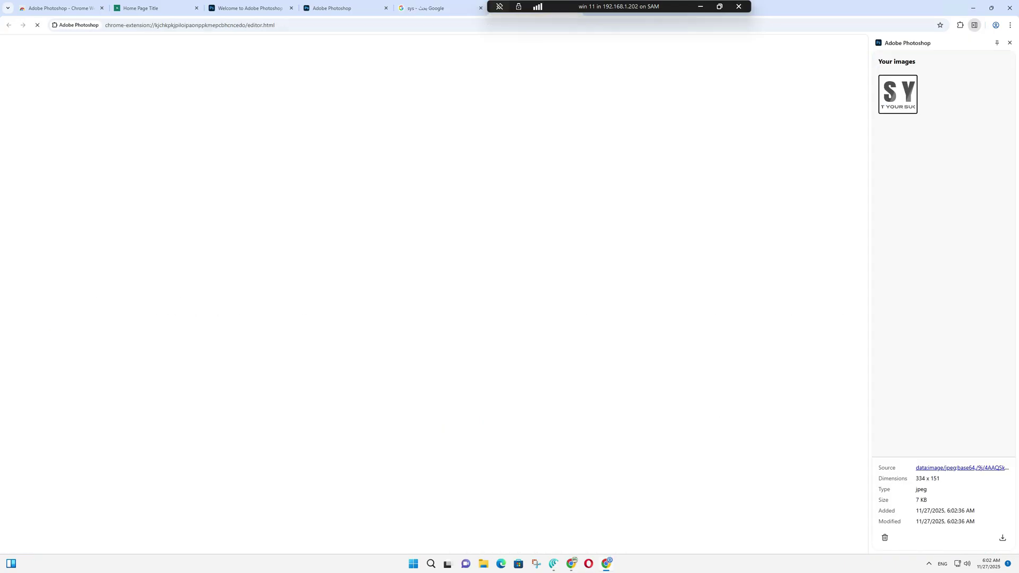